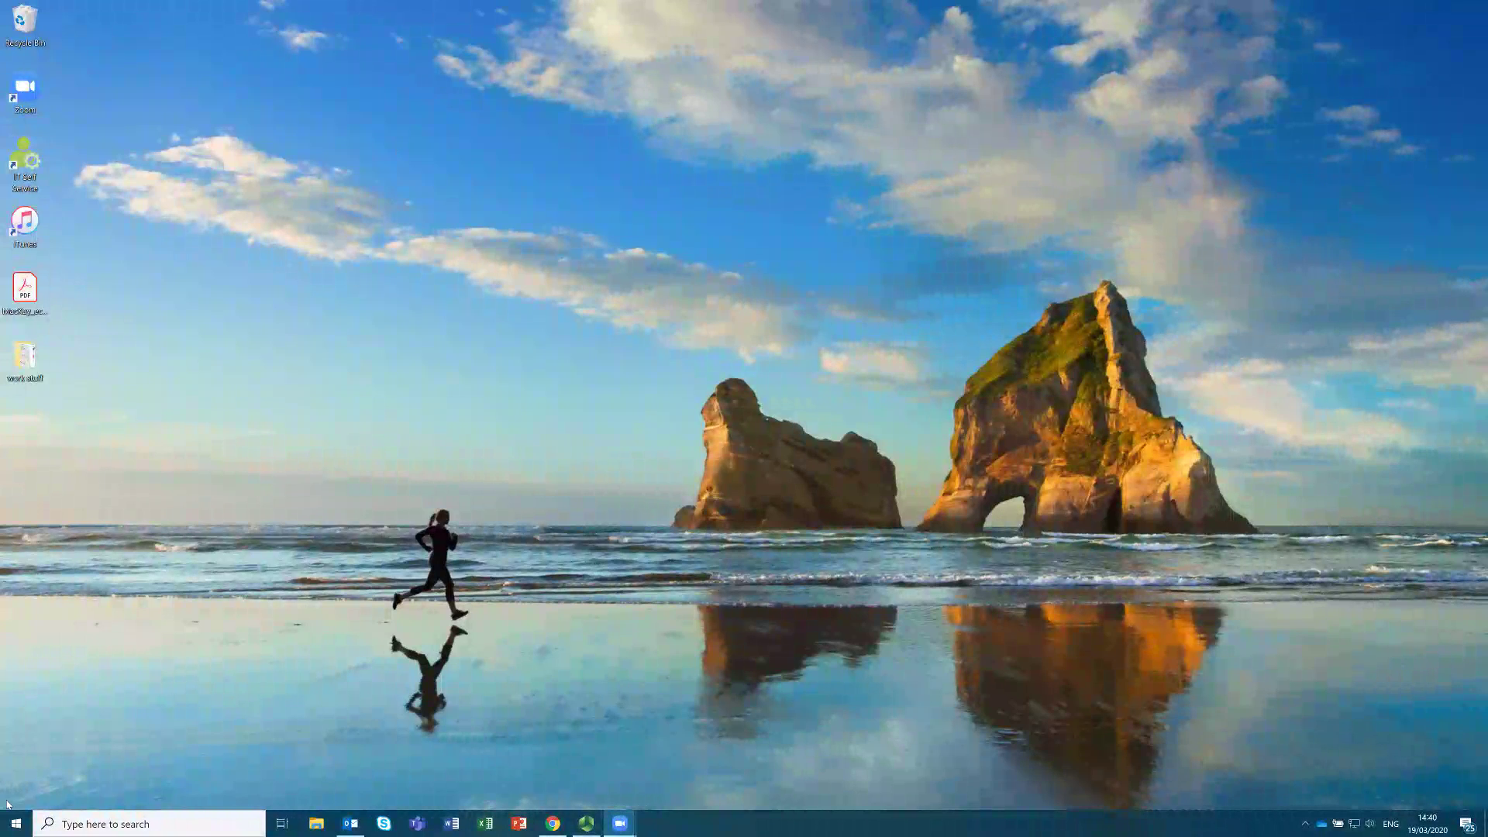
# Open Software Center and bring up the application details for Panopto Standalone Recorder 6.0.
pyautogui.click(73, 824)
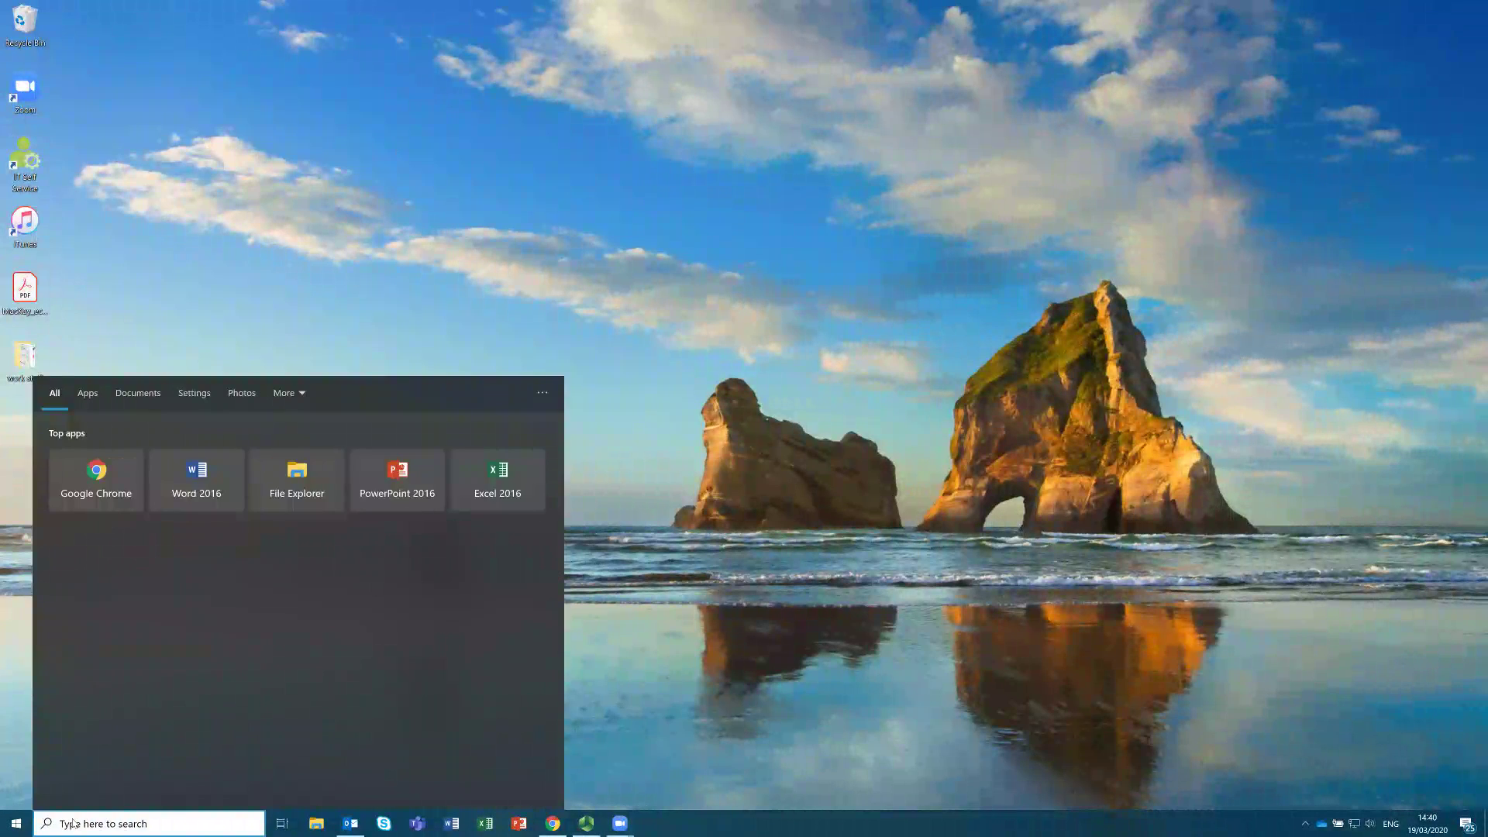
pyautogui.write('software')
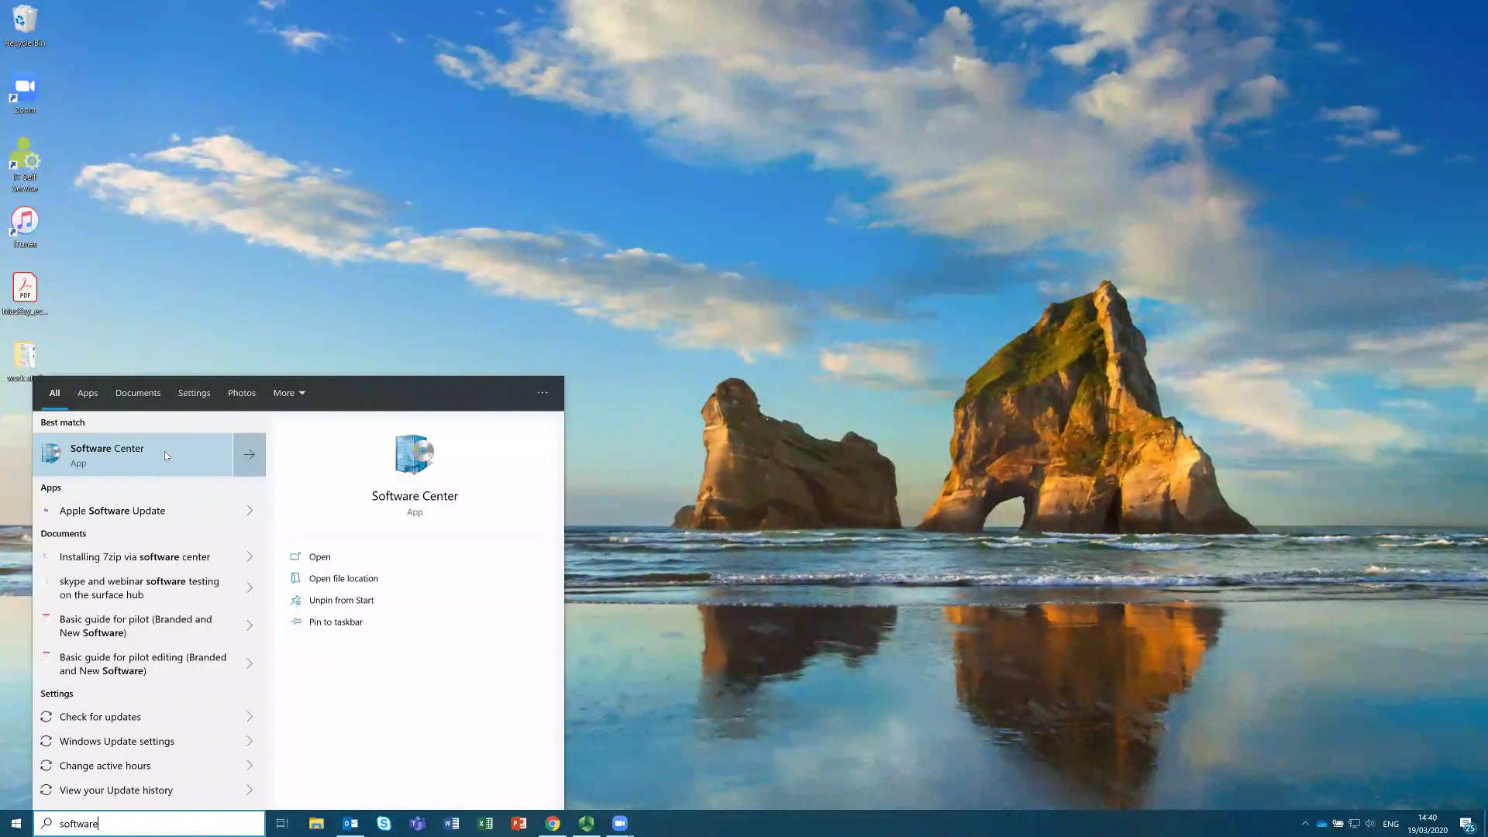
pyautogui.click(164, 451)
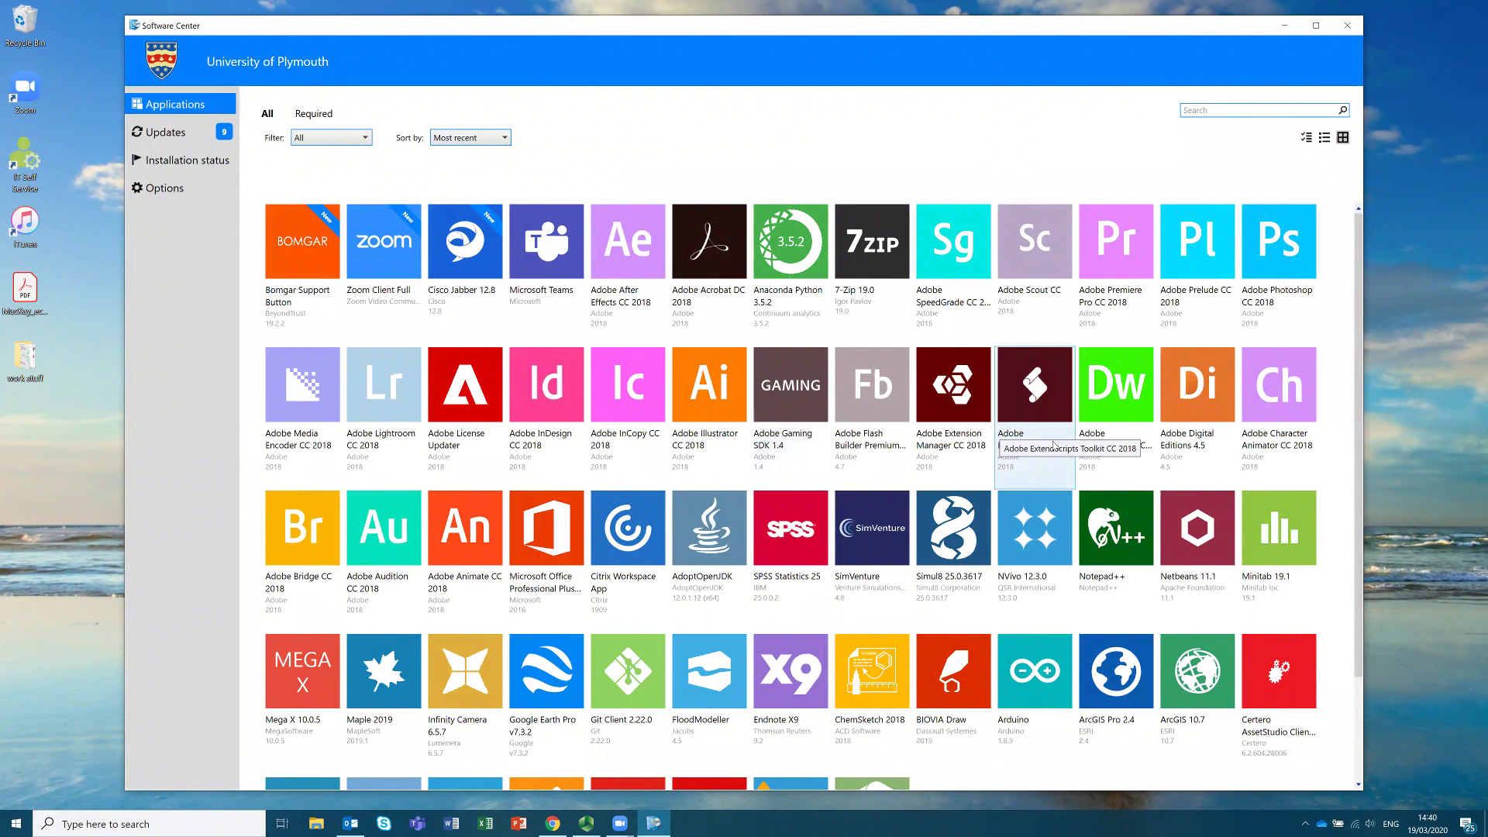
pyautogui.scroll(-2, 1054, 445)
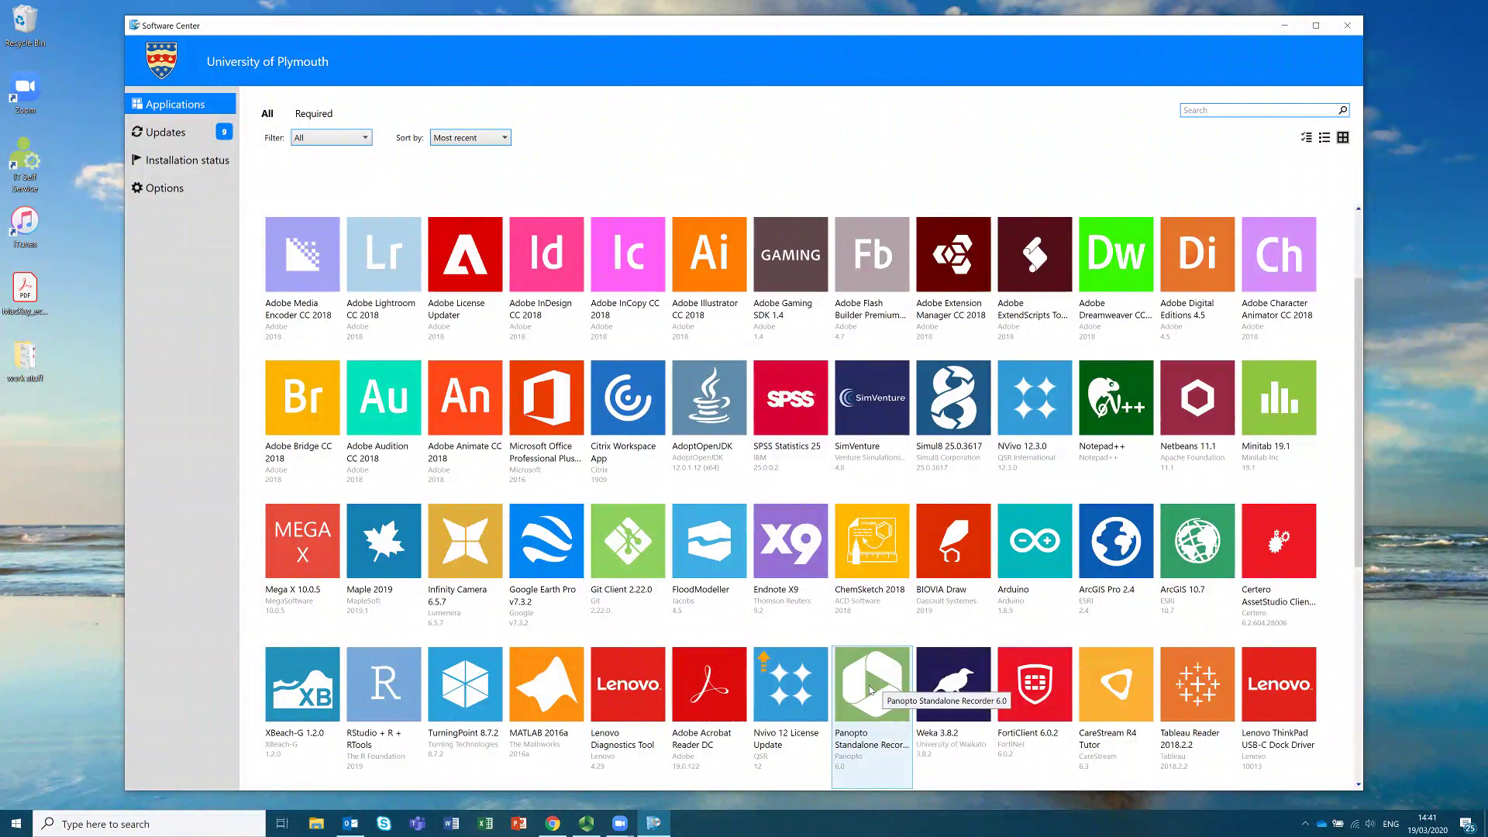
pyautogui.click(880, 659)
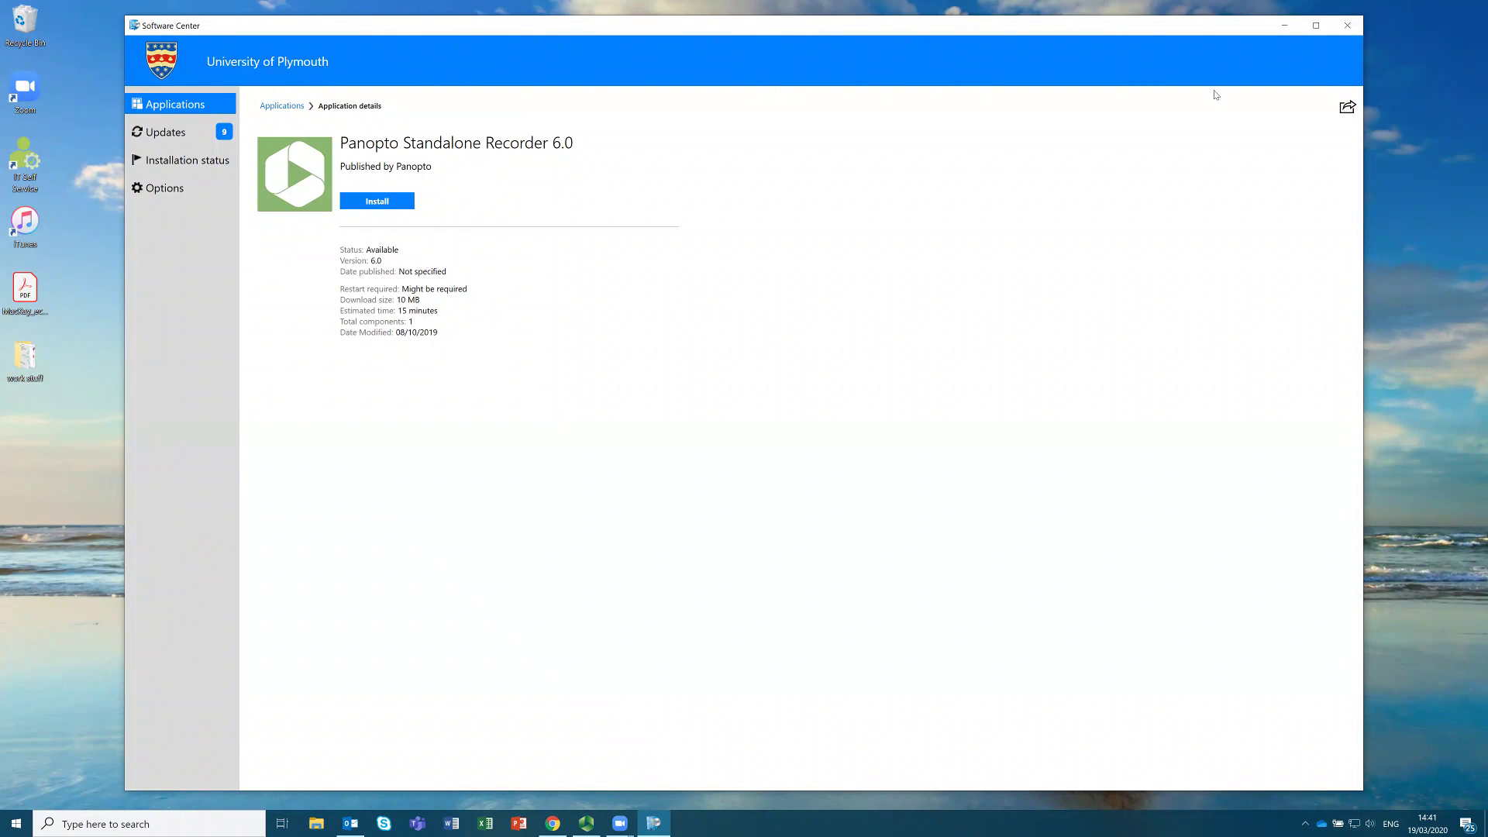
# Minimize Software Center and show the Everything list on the University of Plymouth Panopto site in Chrome.
pyautogui.click(1288, 31)
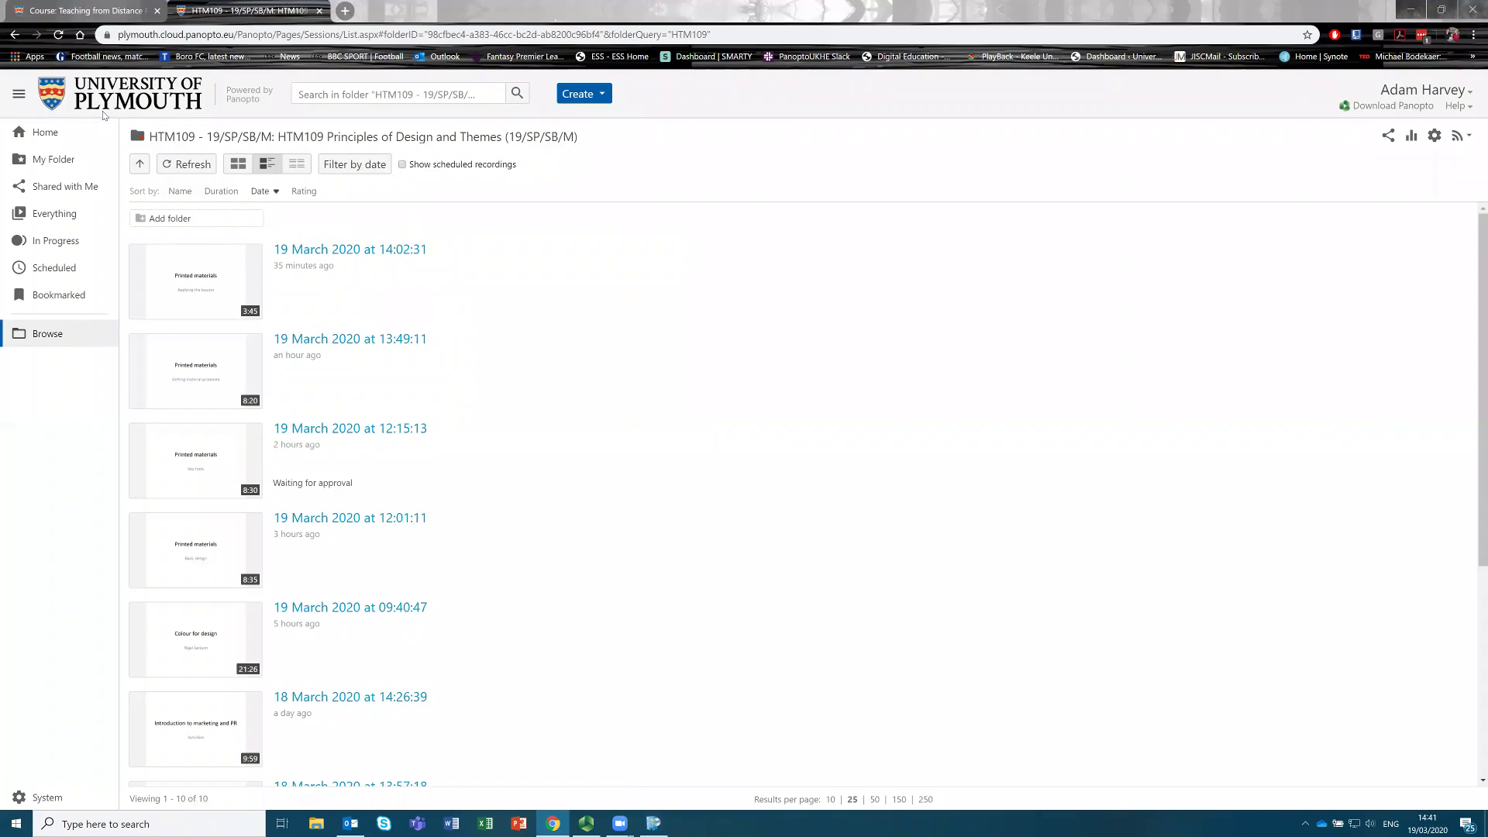
pyautogui.click(113, 99)
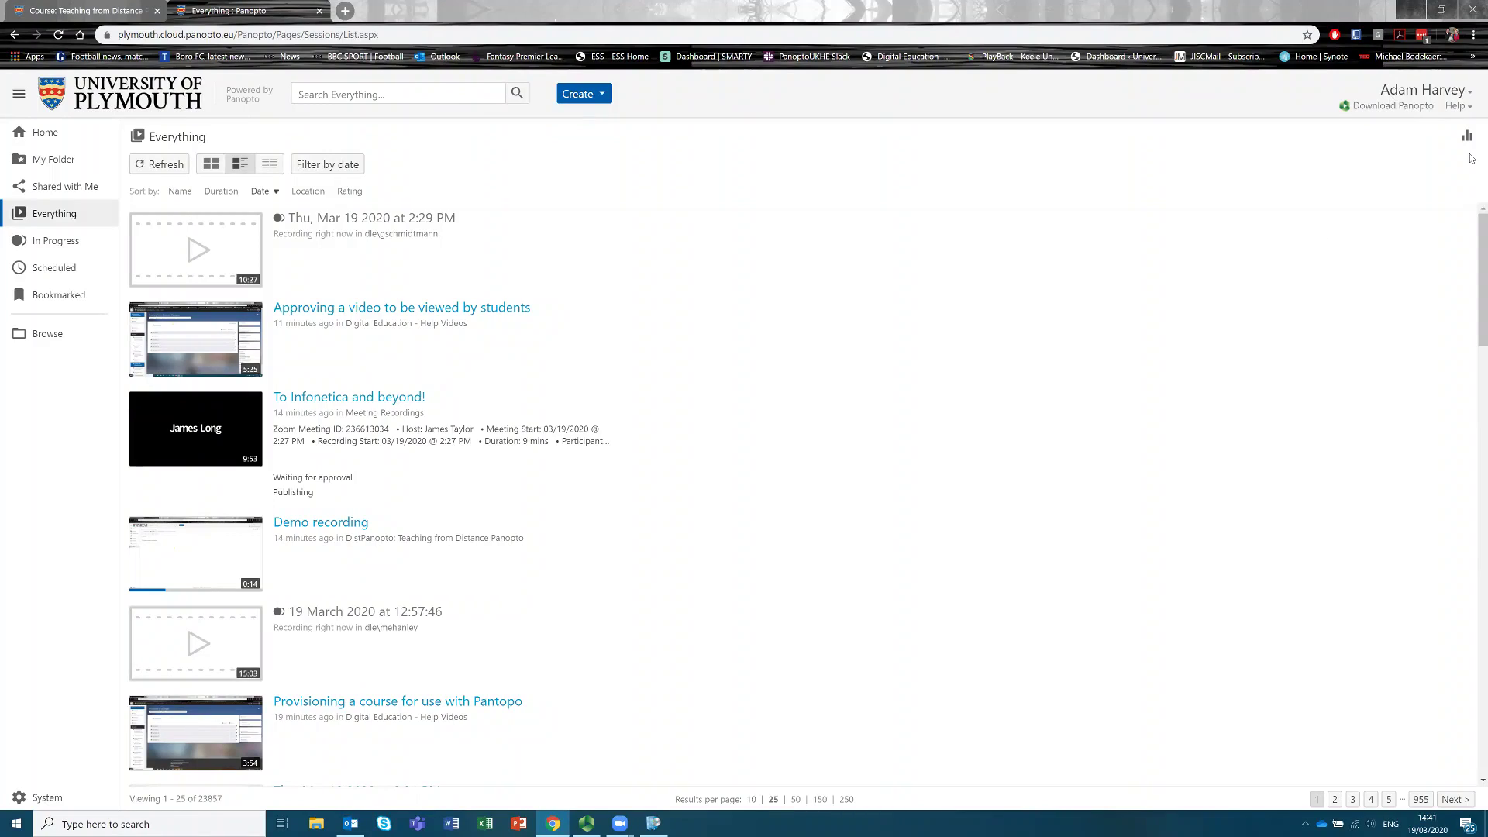
pyautogui.moveTo(934, 480)
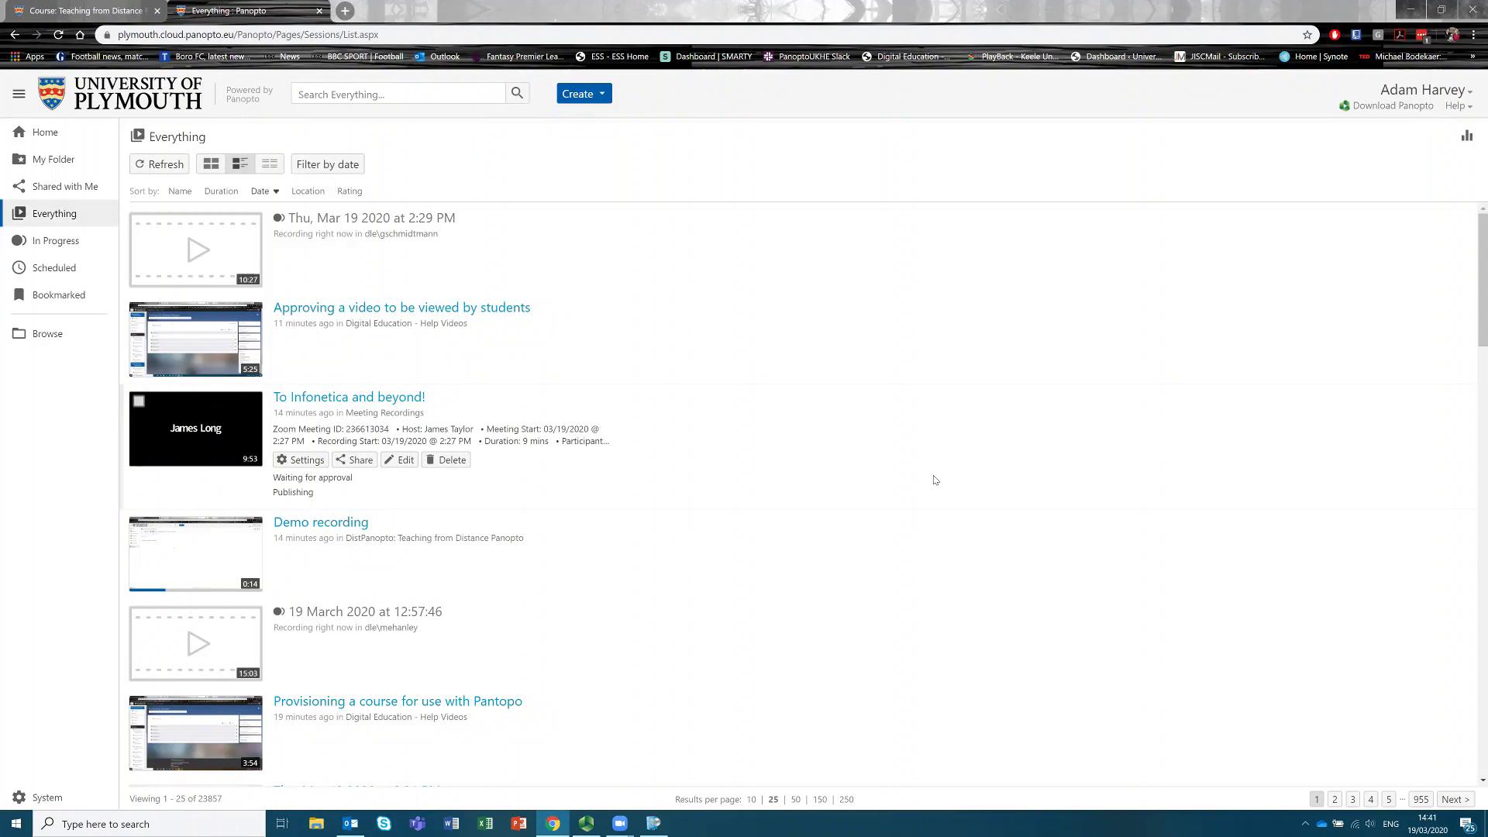
pyautogui.moveTo(901, 299)
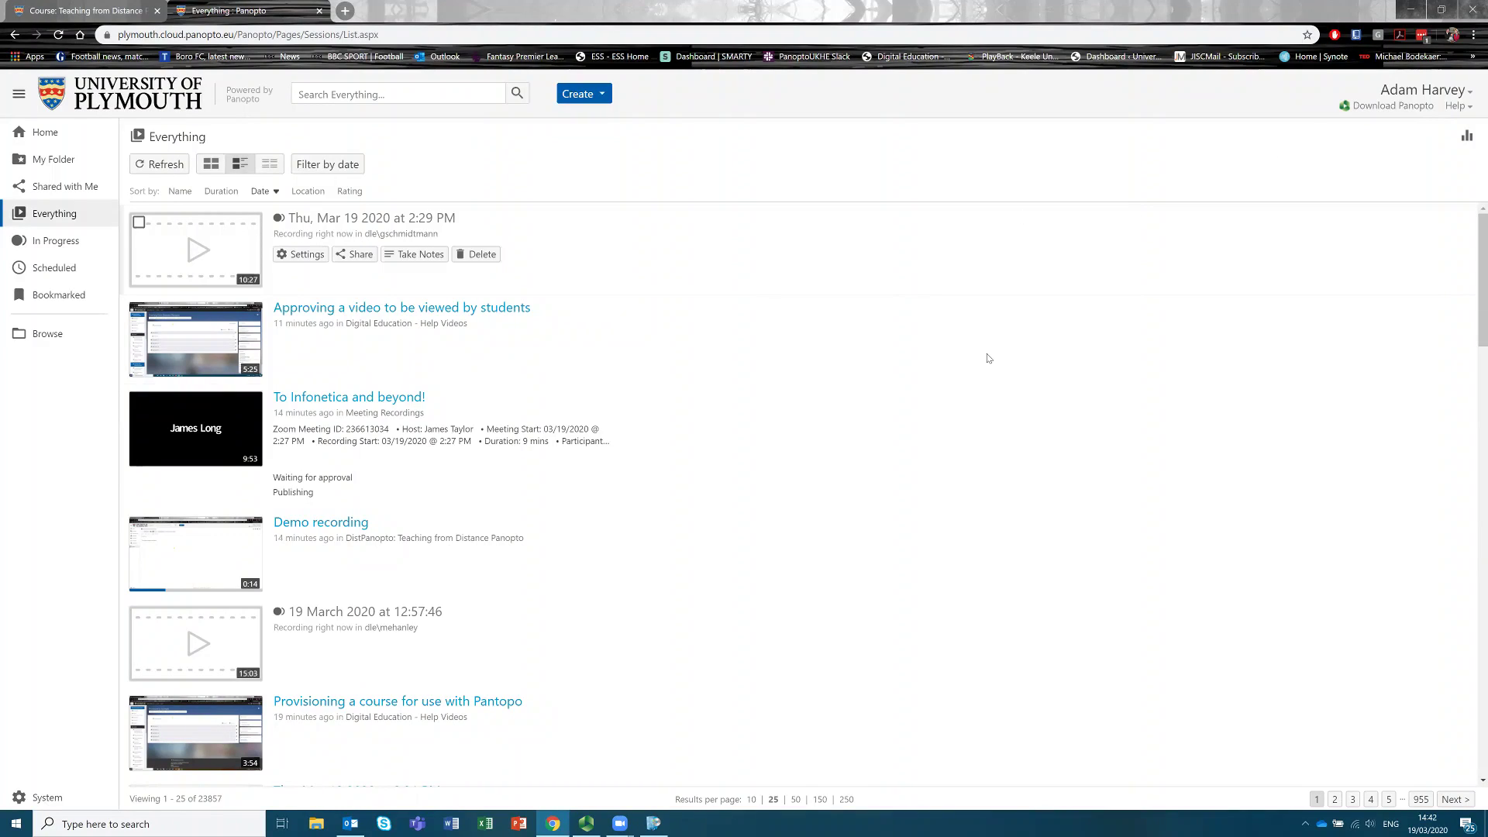
pyautogui.moveTo(1005, 377)
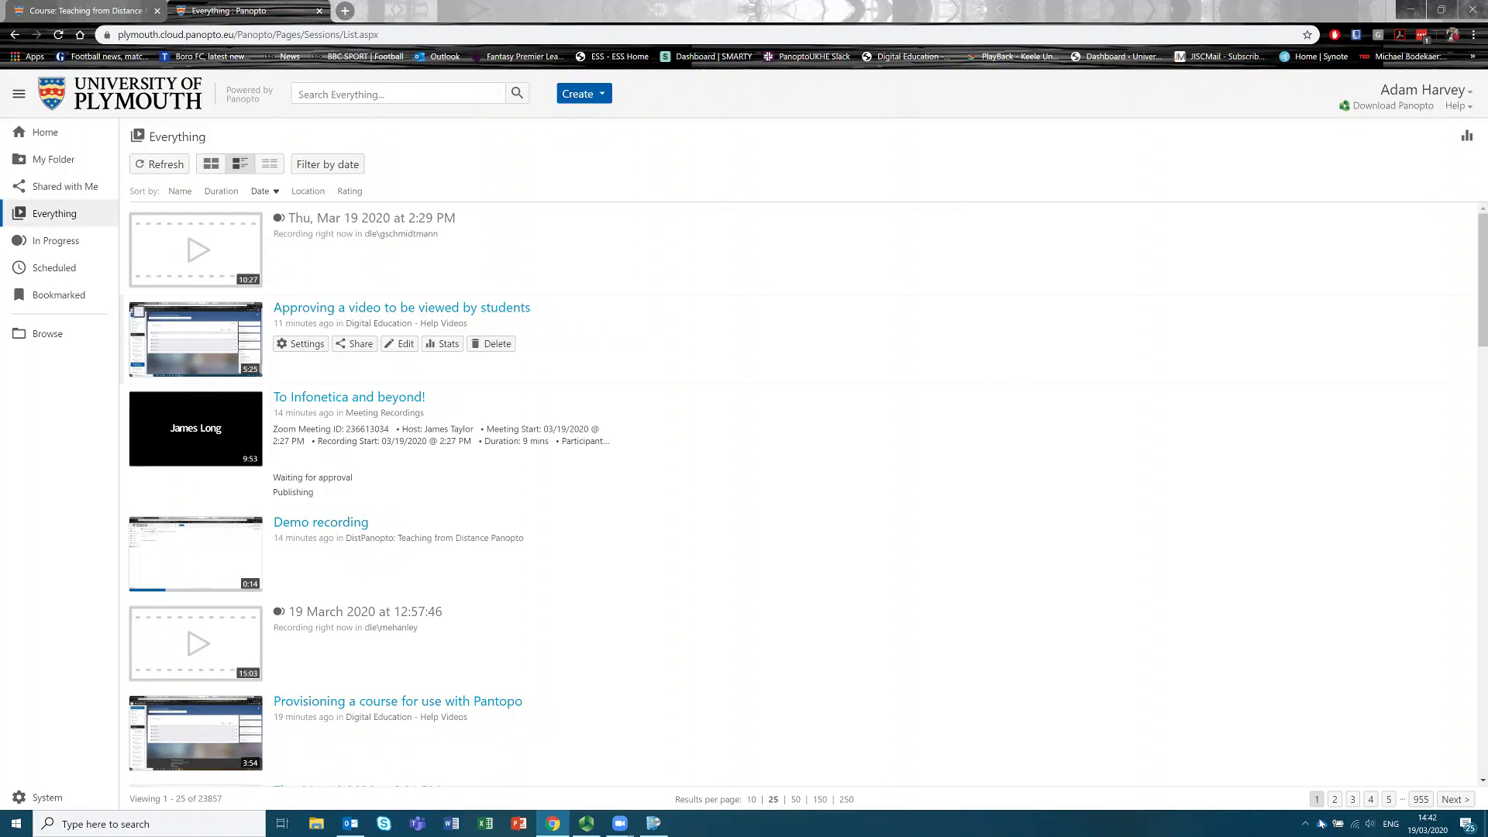
# Check FortiClient's connection options for "Plymouth University" in the notification area, and dismiss them without connecting.
pyautogui.click(1306, 823)
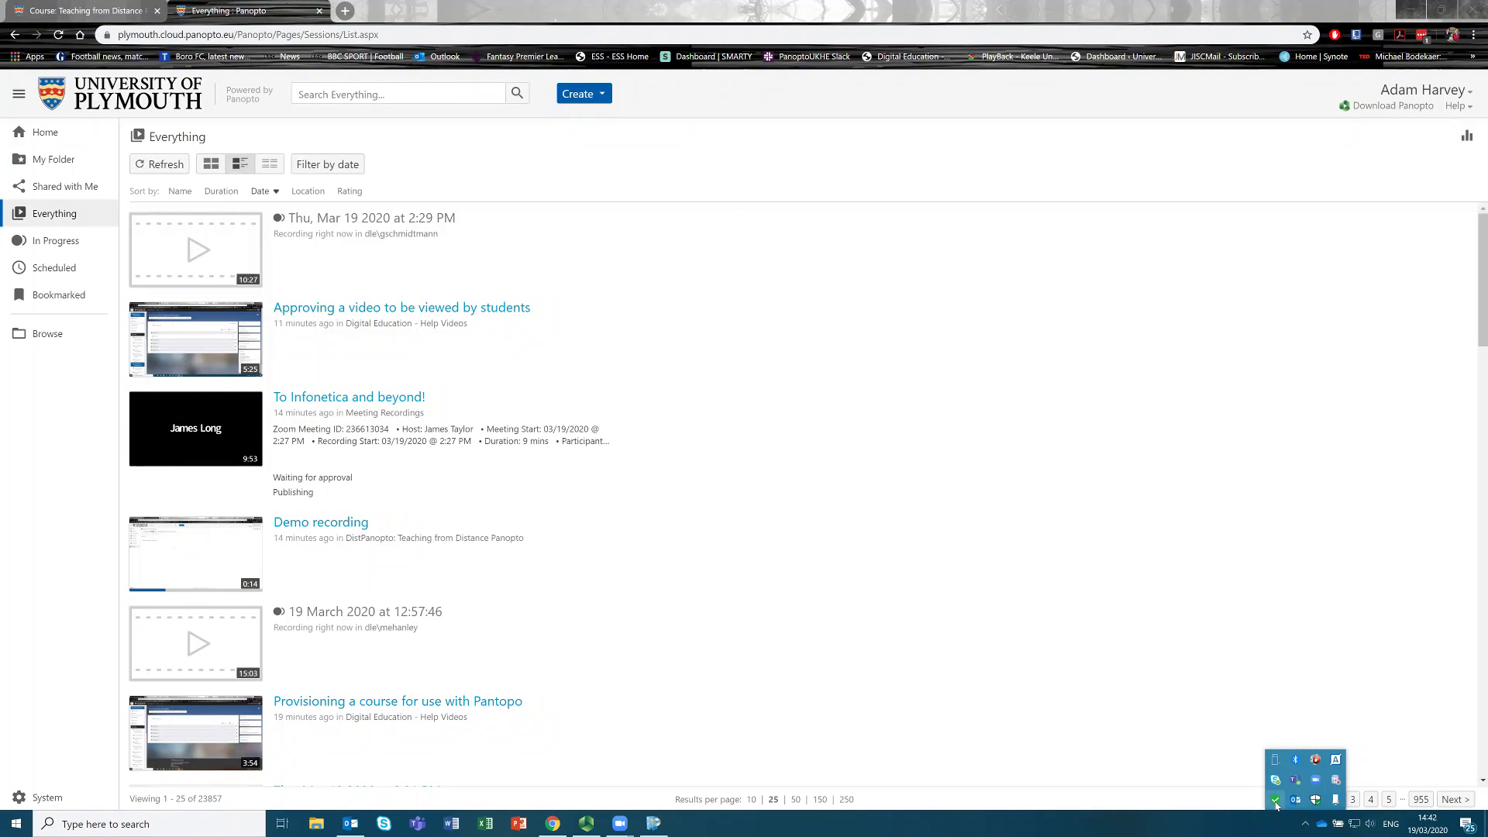
pyautogui.rightClick(1276, 803)
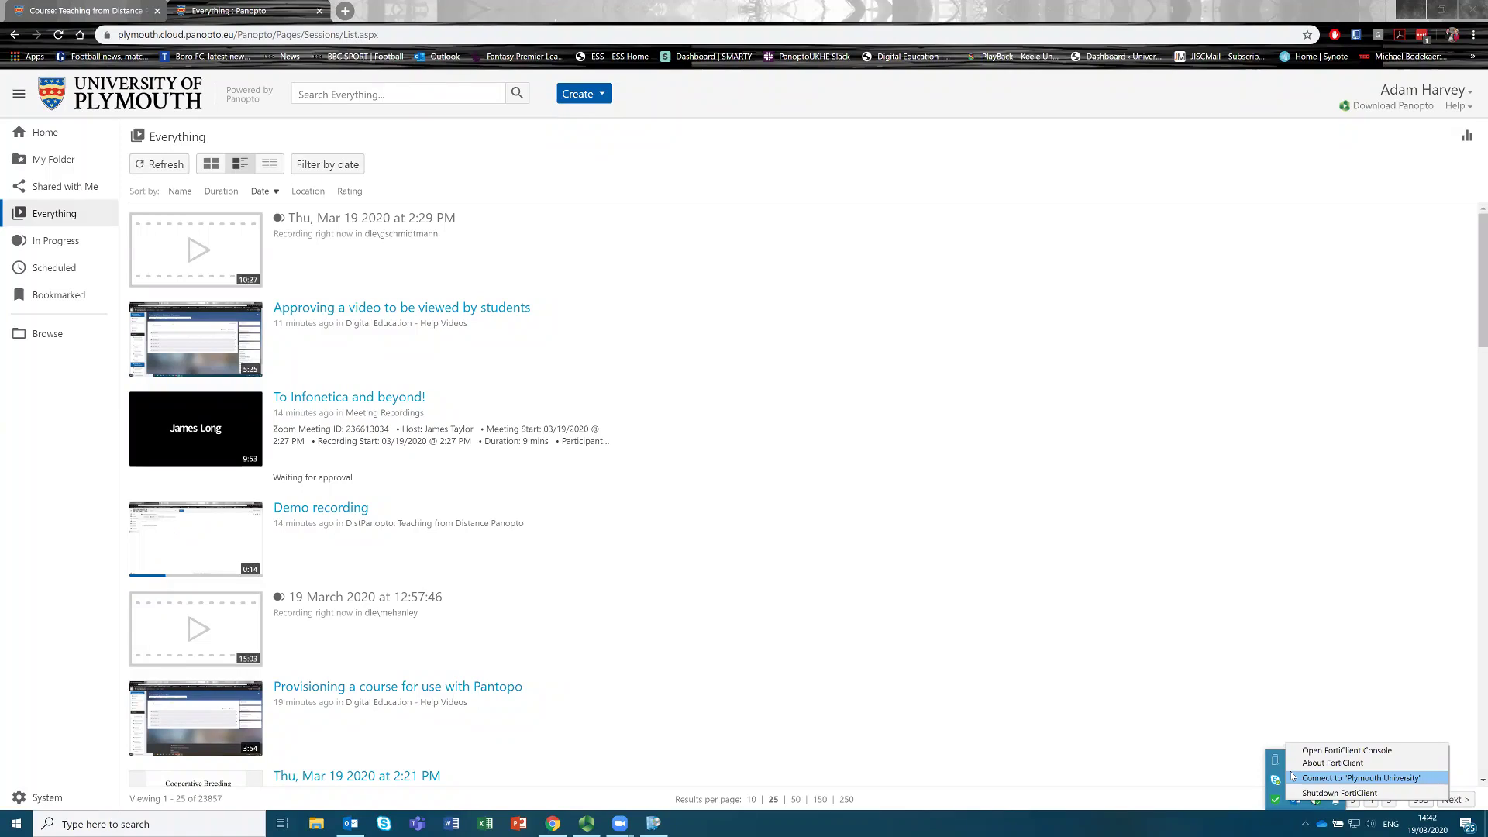
pyautogui.click(941, 537)
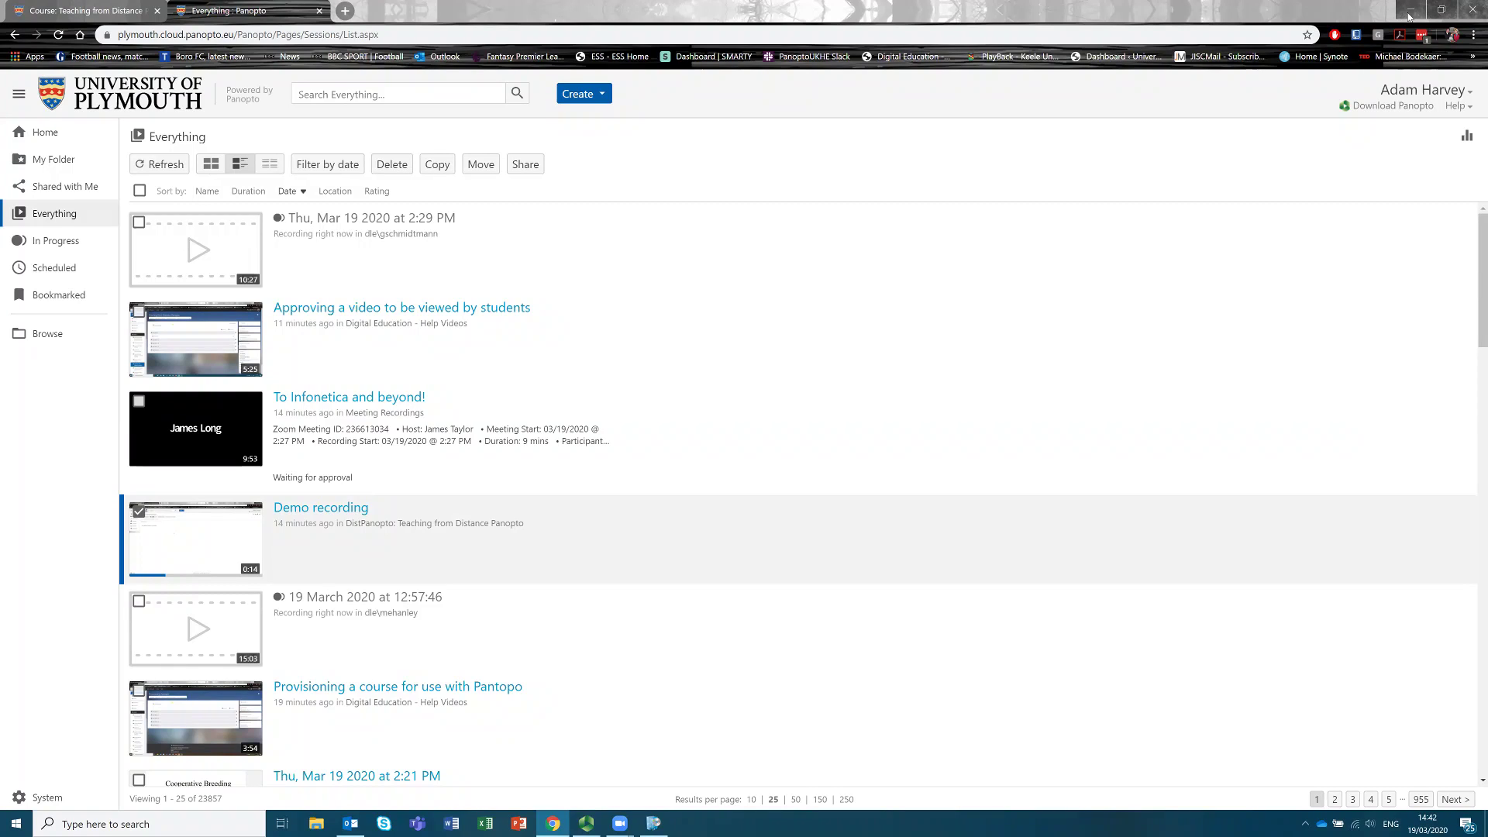
# Minimize the browser, switch to the Panopto recorder and reposition its window slightly on the desktop.
pyautogui.click(1409, 13)
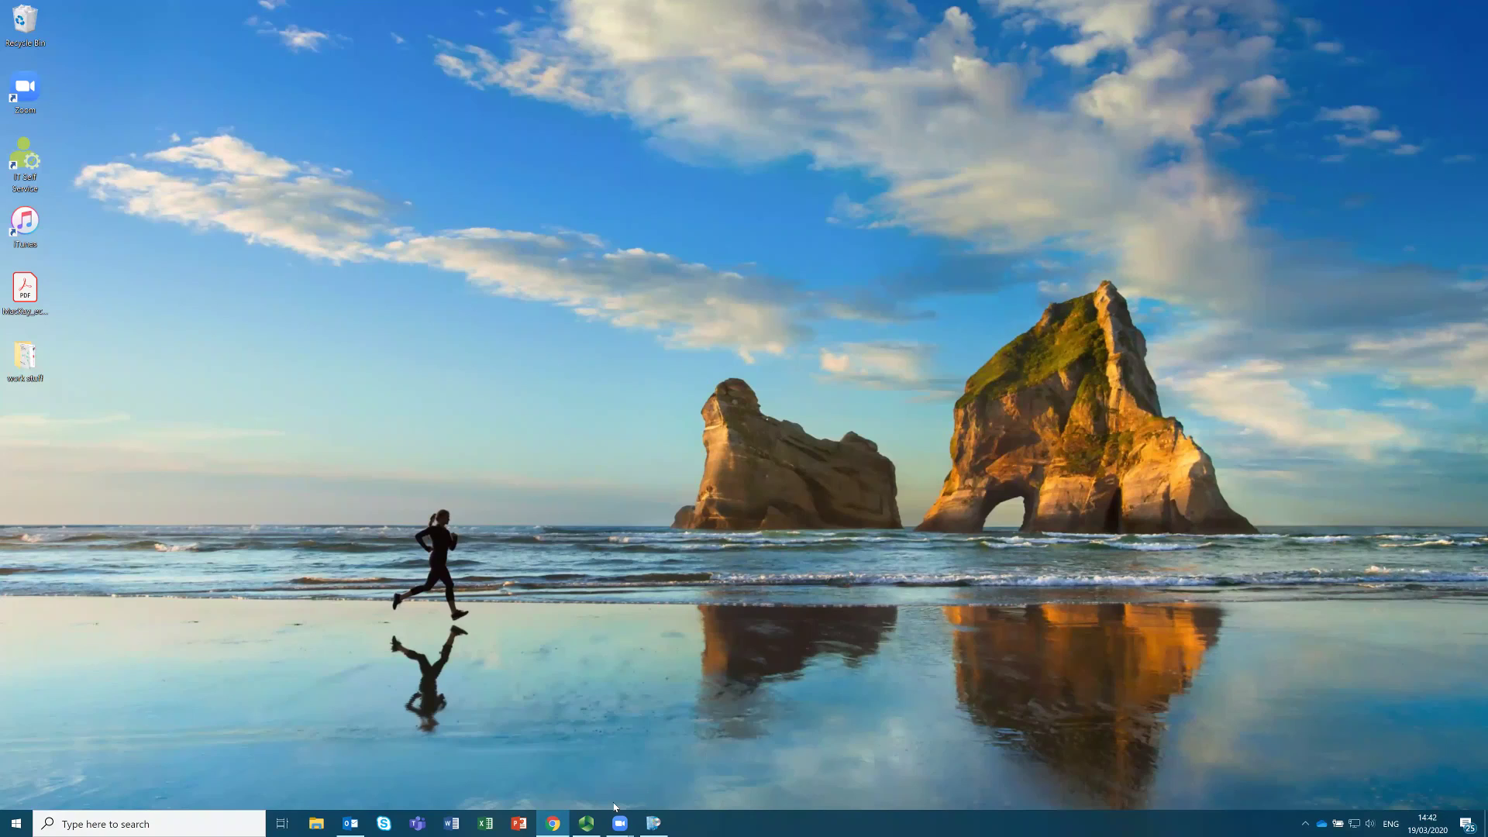
pyautogui.click(587, 823)
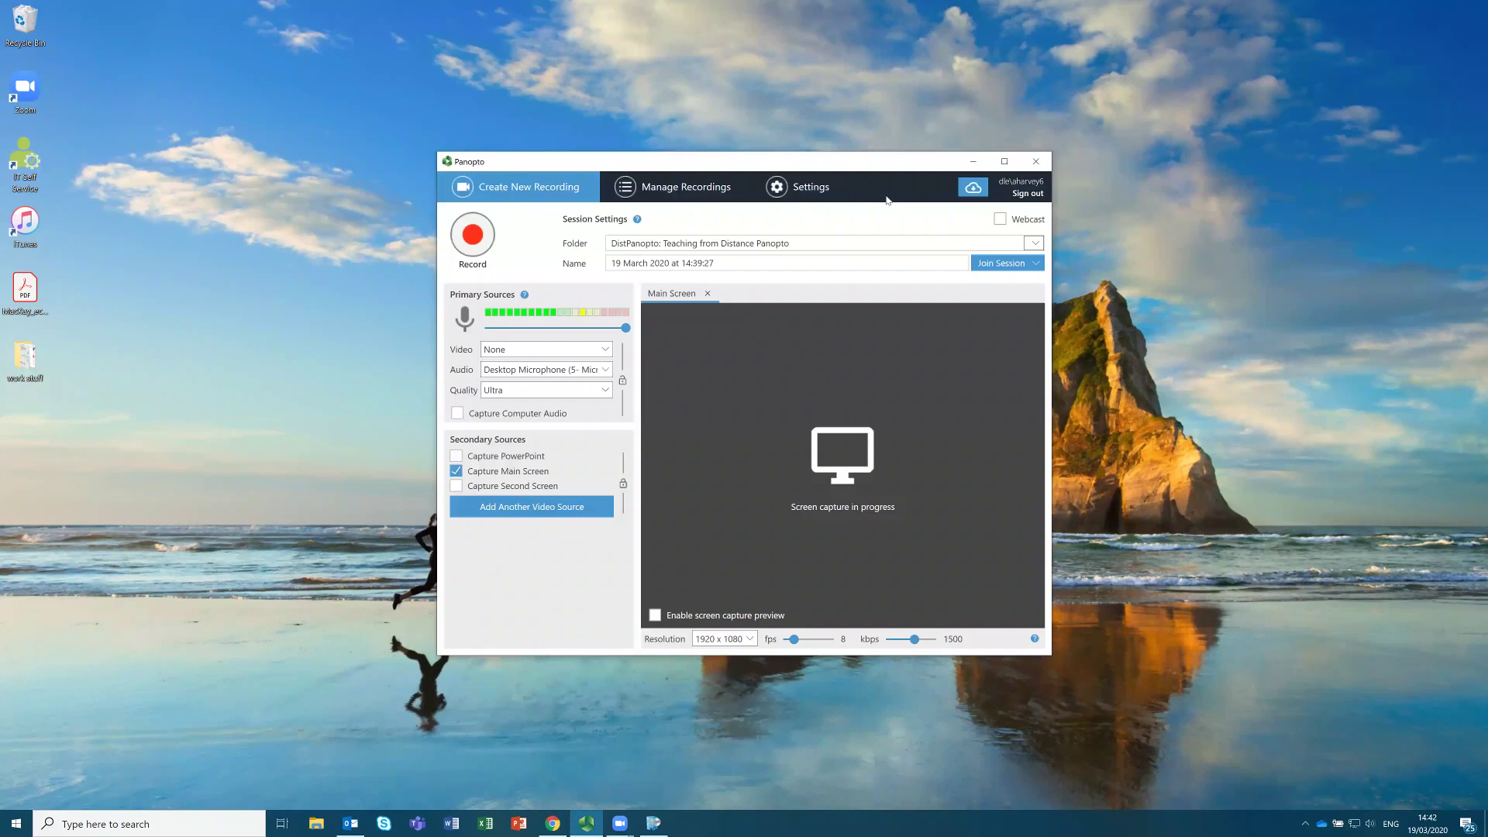
pyautogui.moveTo(836, 168); pyautogui.dragTo(807, 139)
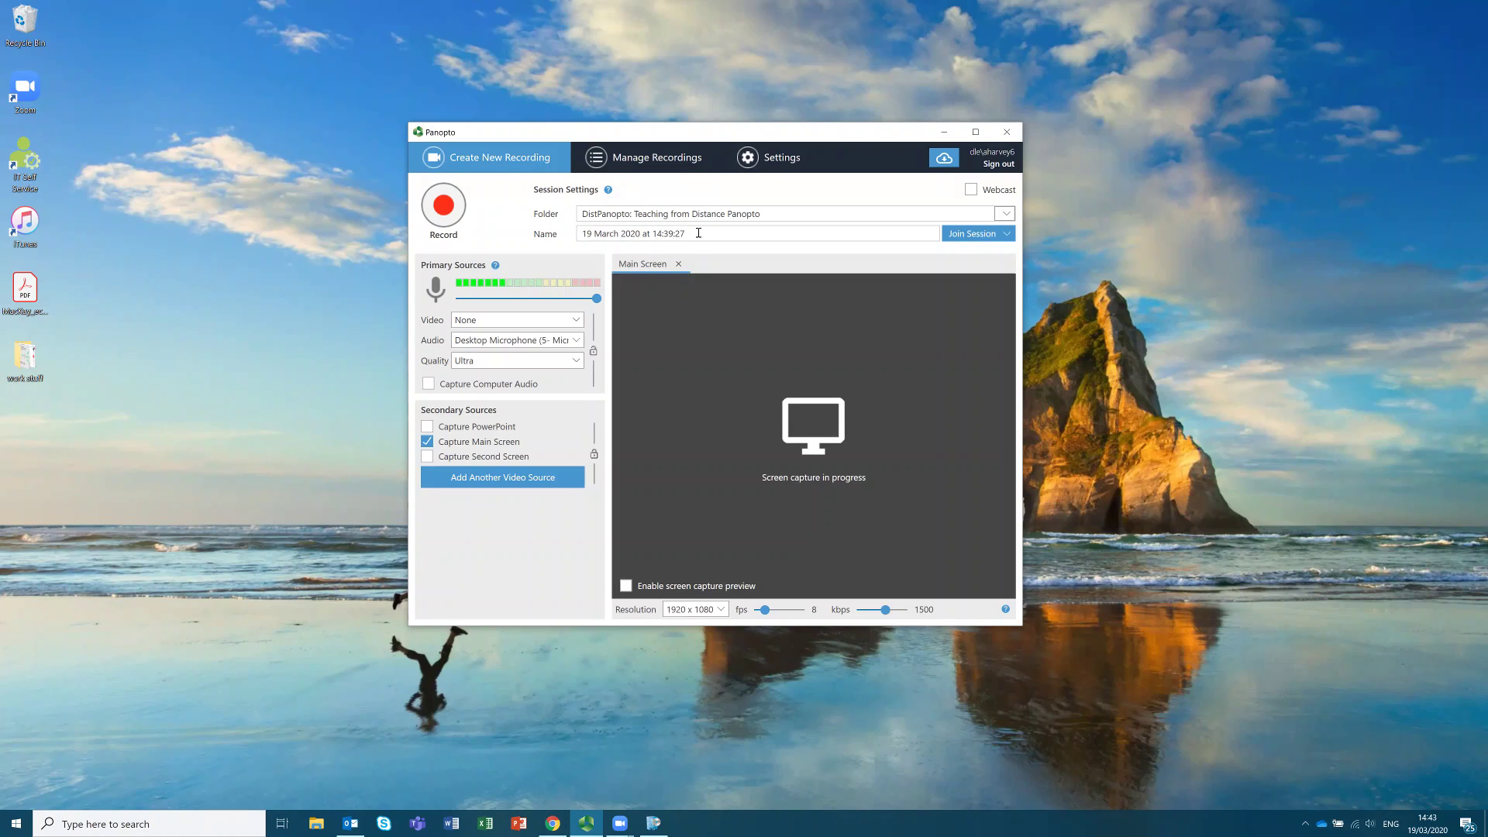
# Name the recording session "Demo recording".
pyautogui.click(585, 233)
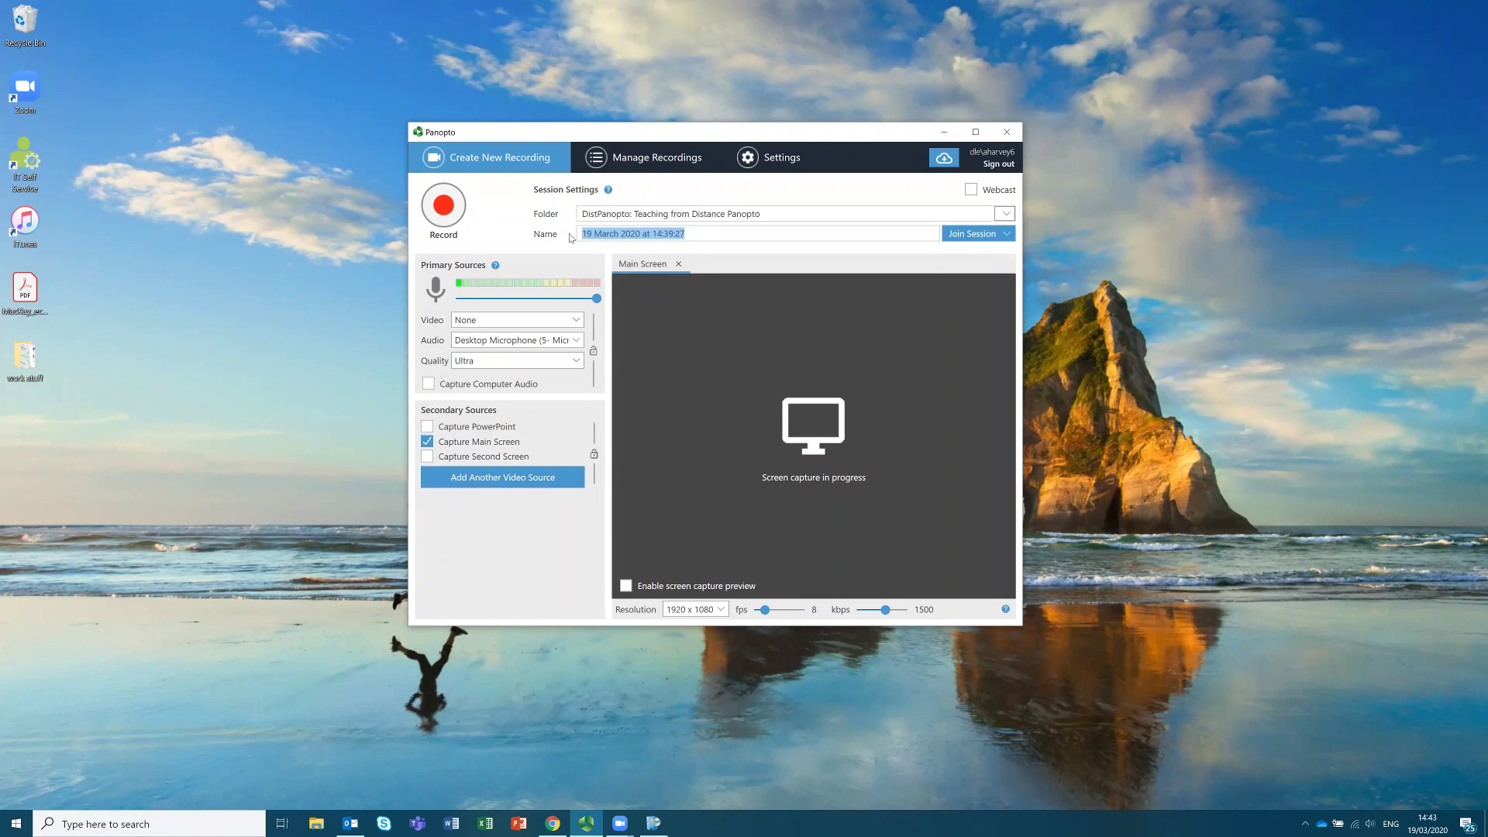
pyautogui.write('Demo')
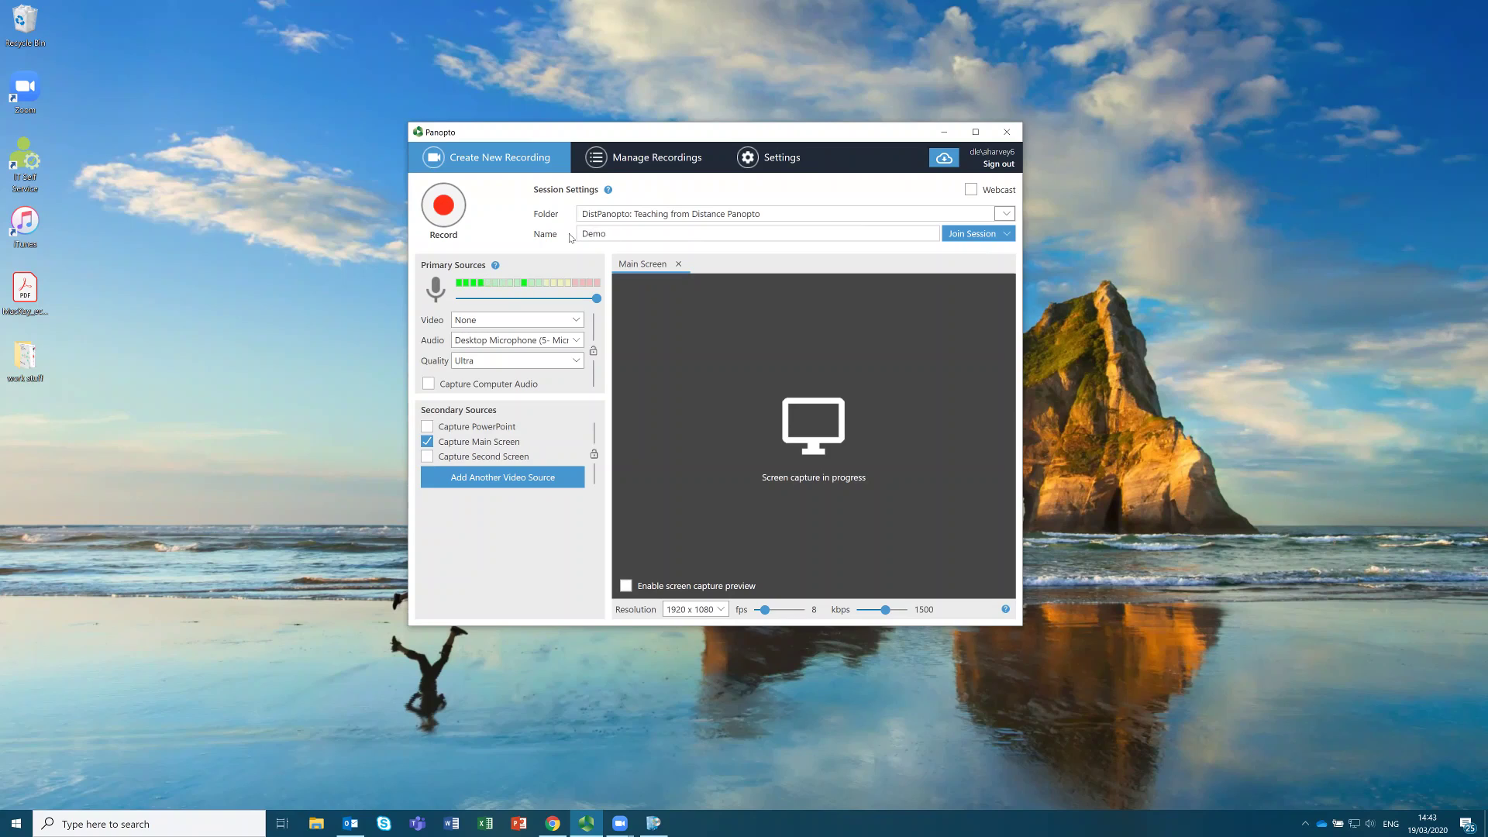
pyautogui.write(' recording')
# Browse the session's folder list through Faculties and Schools and Faculty of Arts and Humanities to the Plymouth Business School modules.
pyautogui.click(1007, 216)
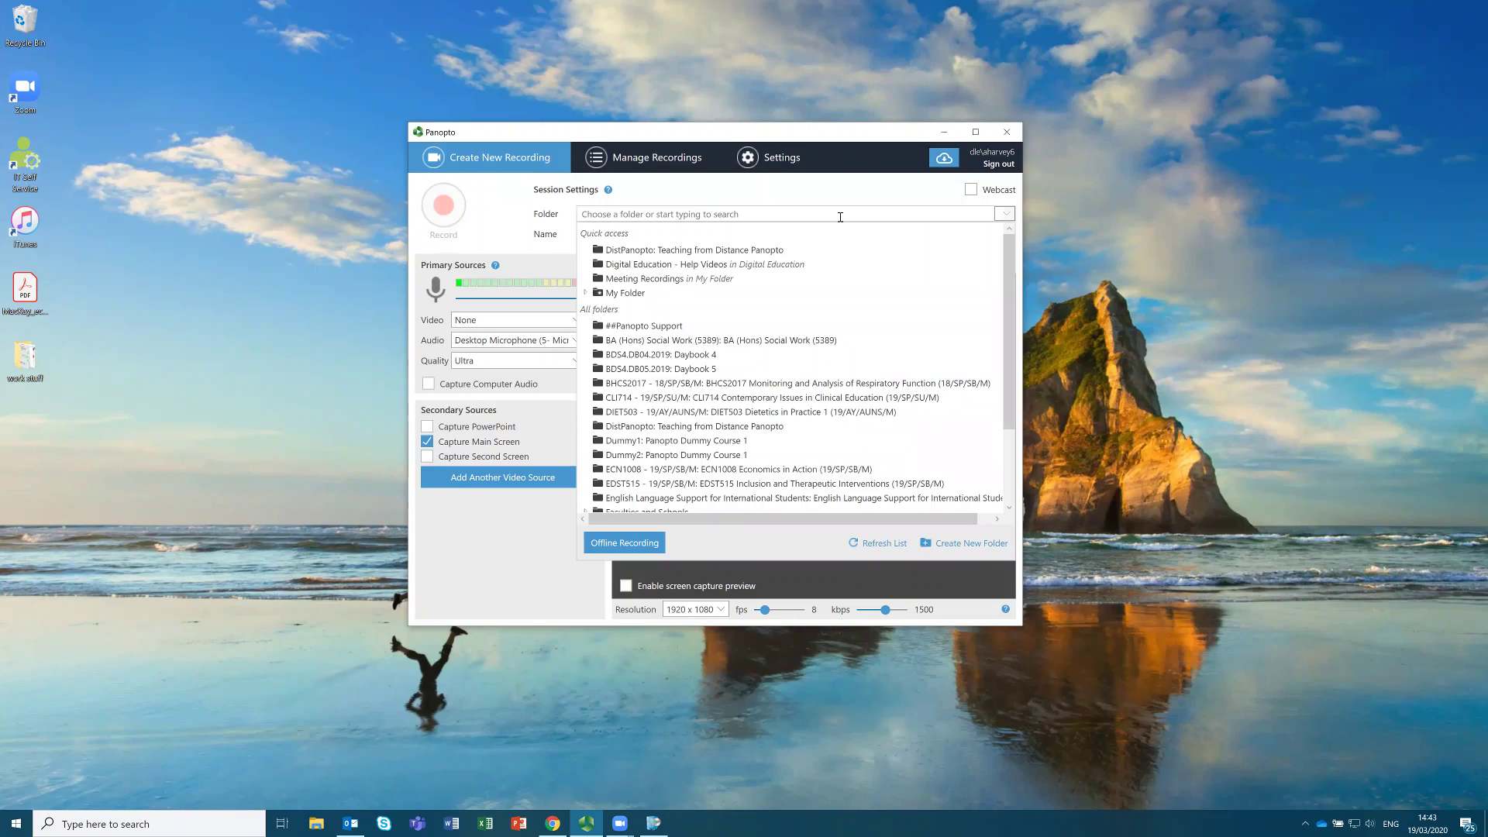
pyautogui.click(1007, 213)
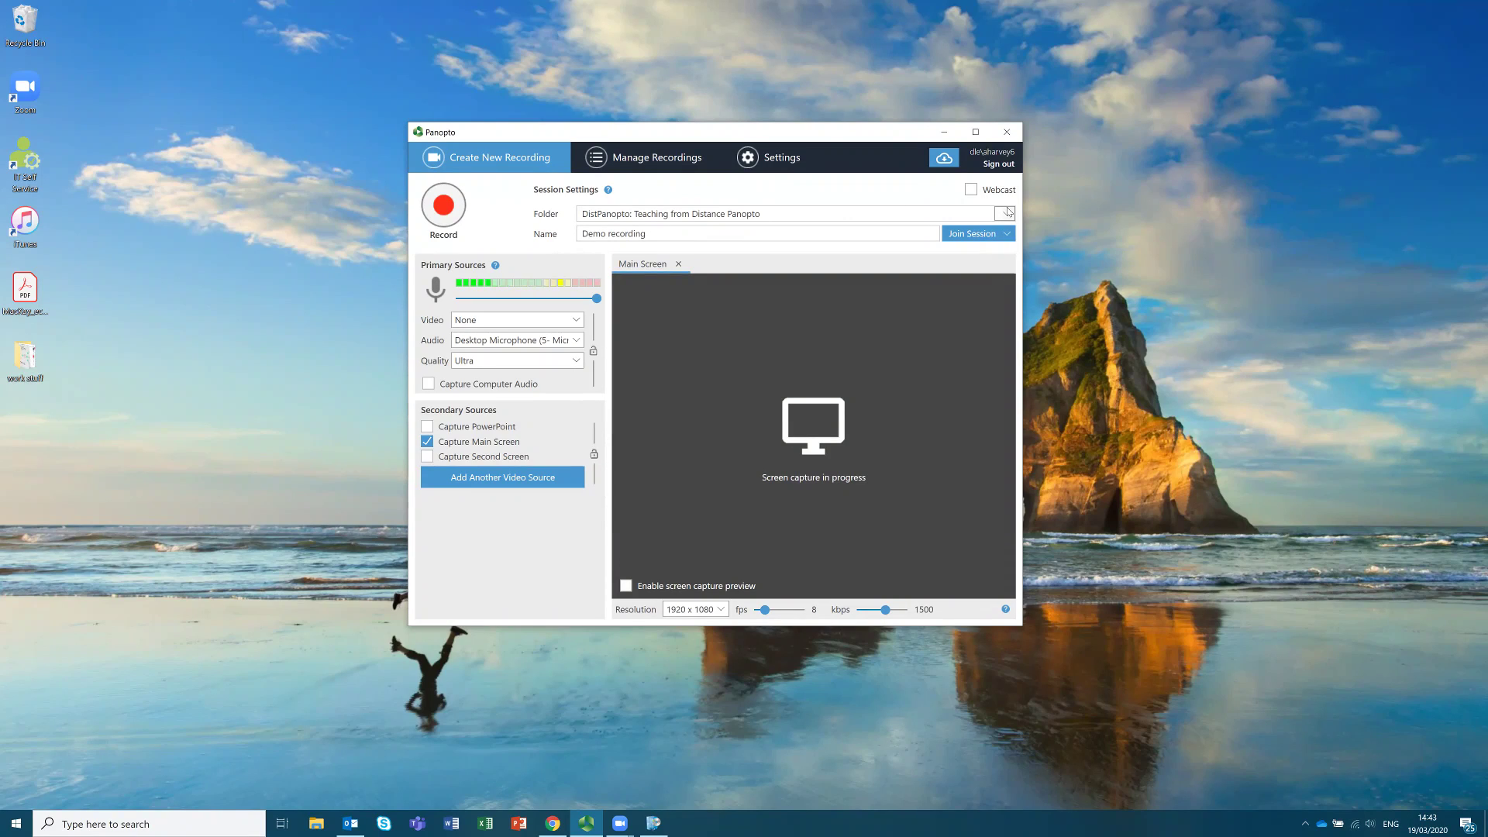
pyautogui.click(1007, 214)
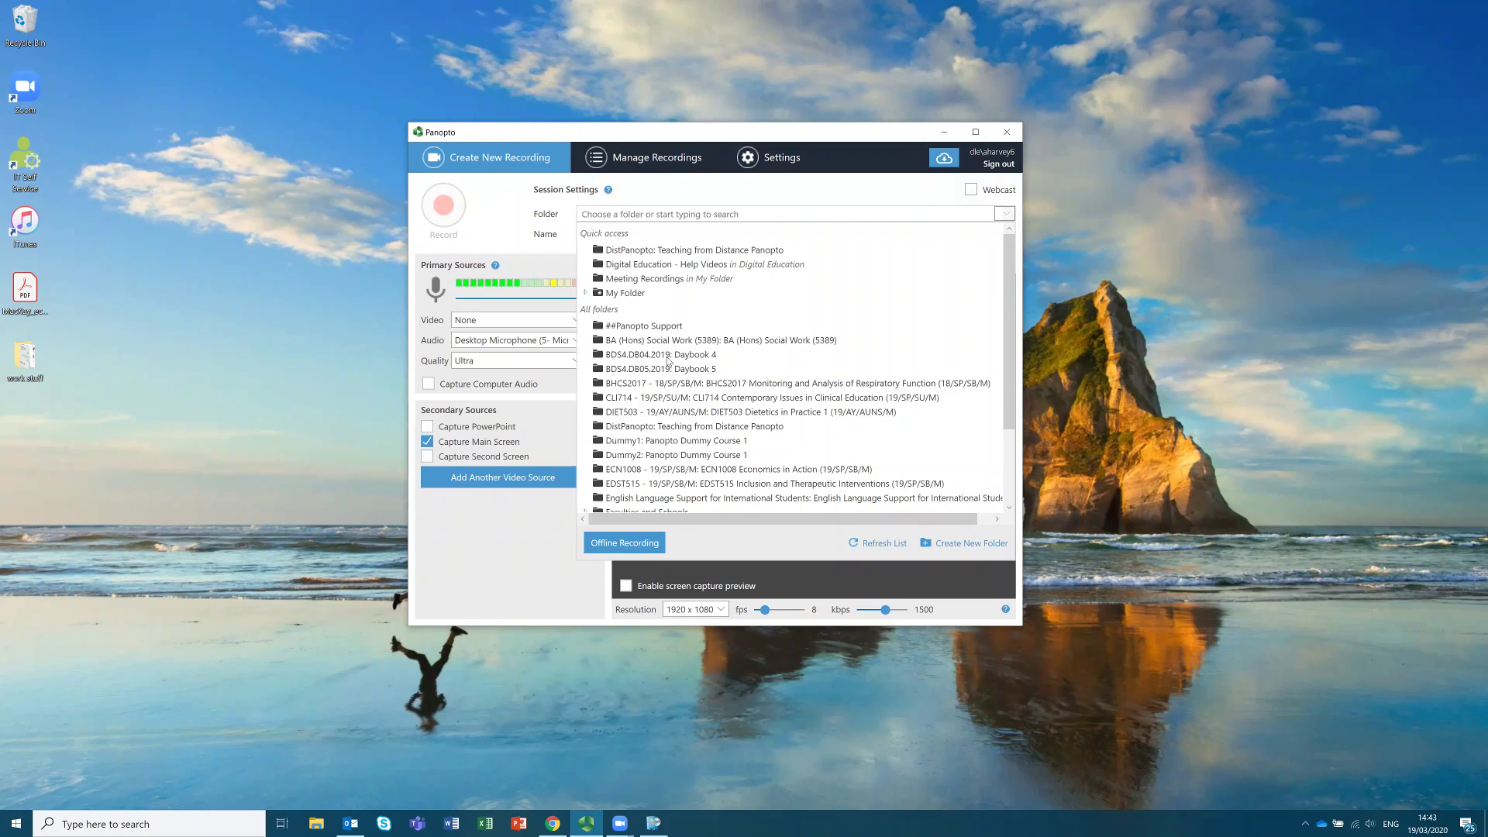
pyautogui.scroll(-3, 668, 363)
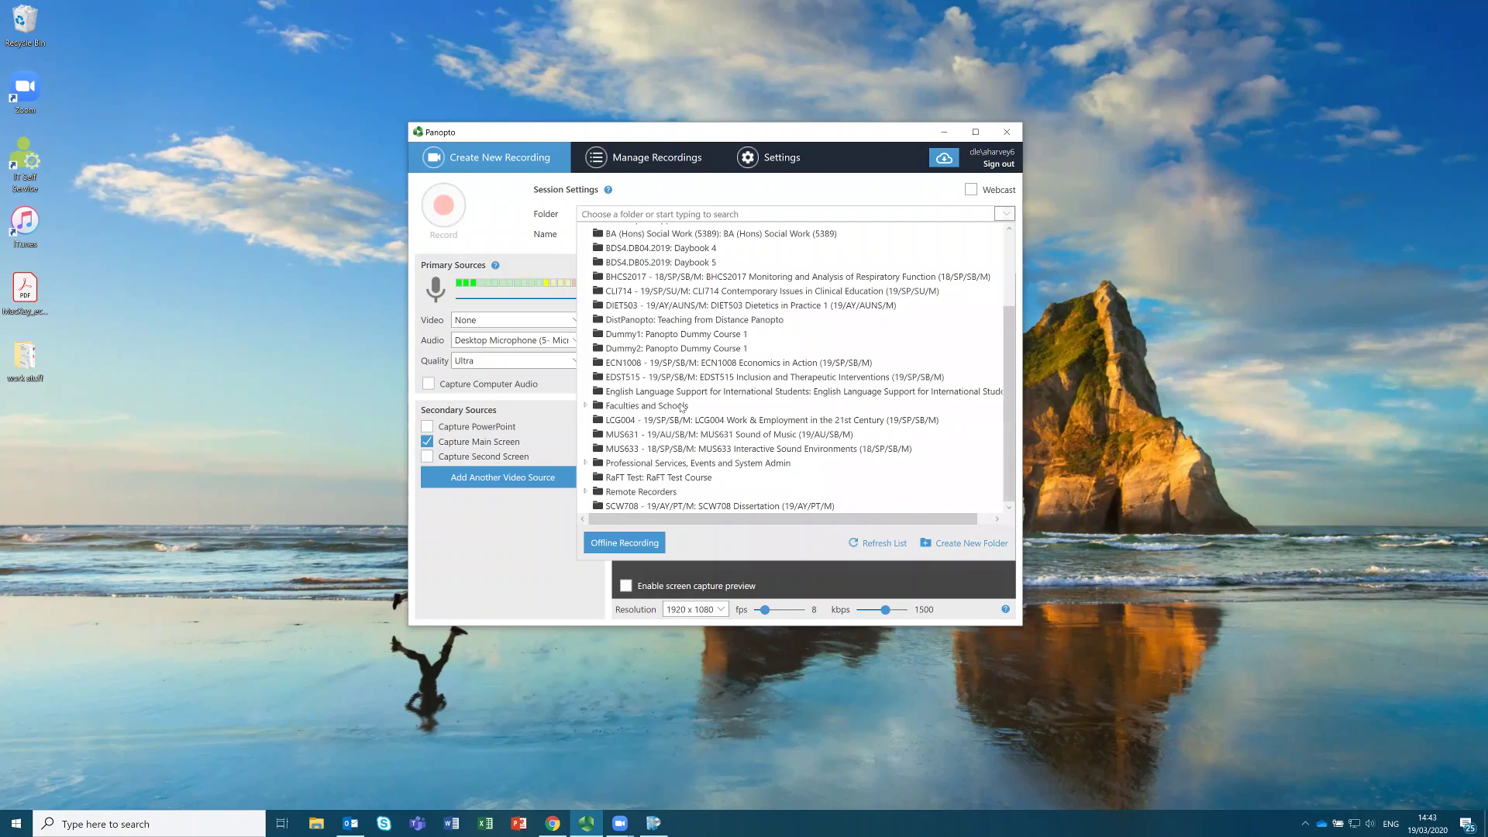
pyautogui.click(586, 406)
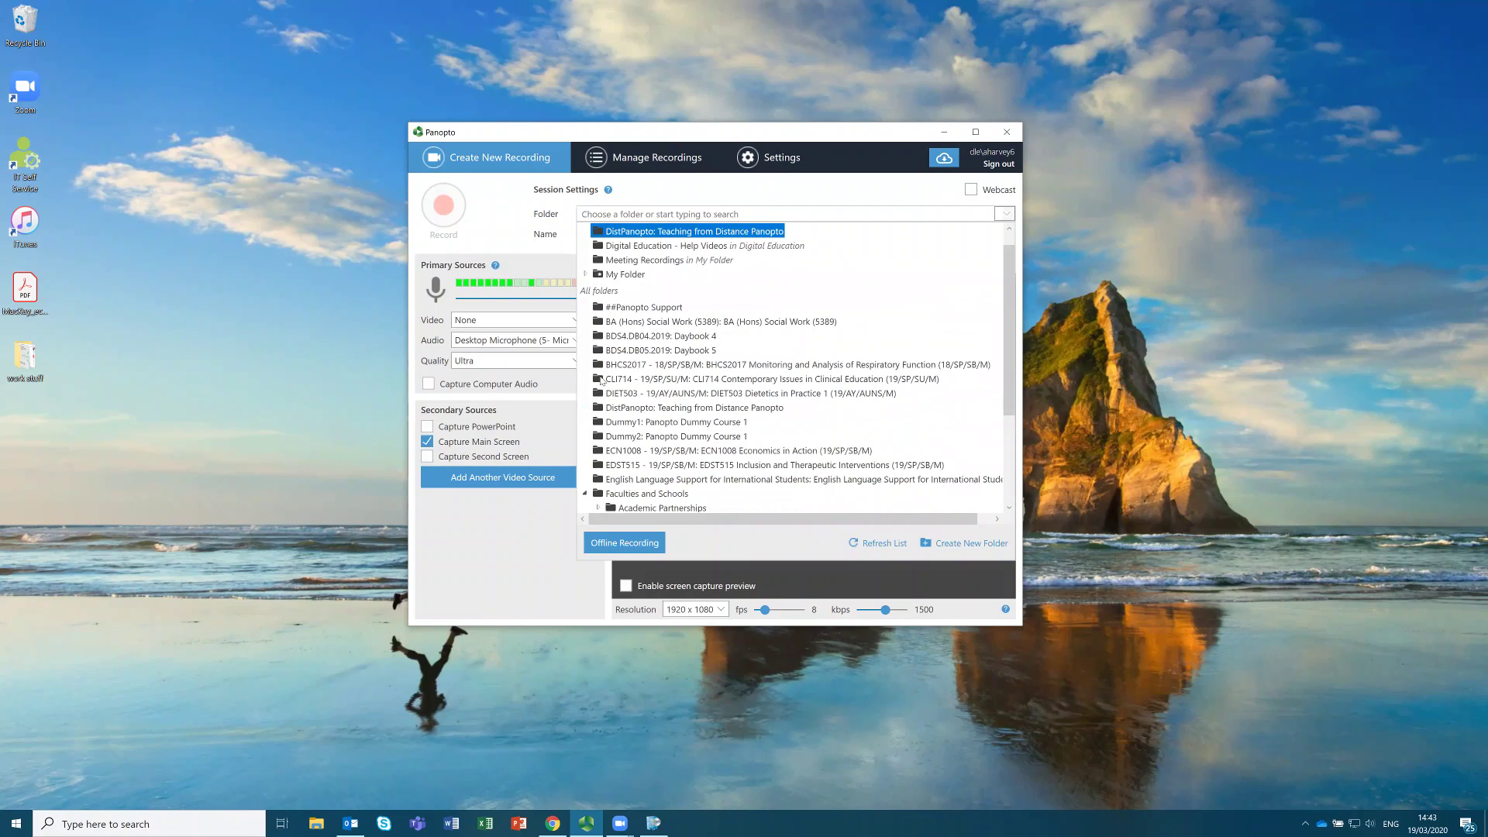
pyautogui.scroll(-3, 613, 382)
pyautogui.click(598, 414)
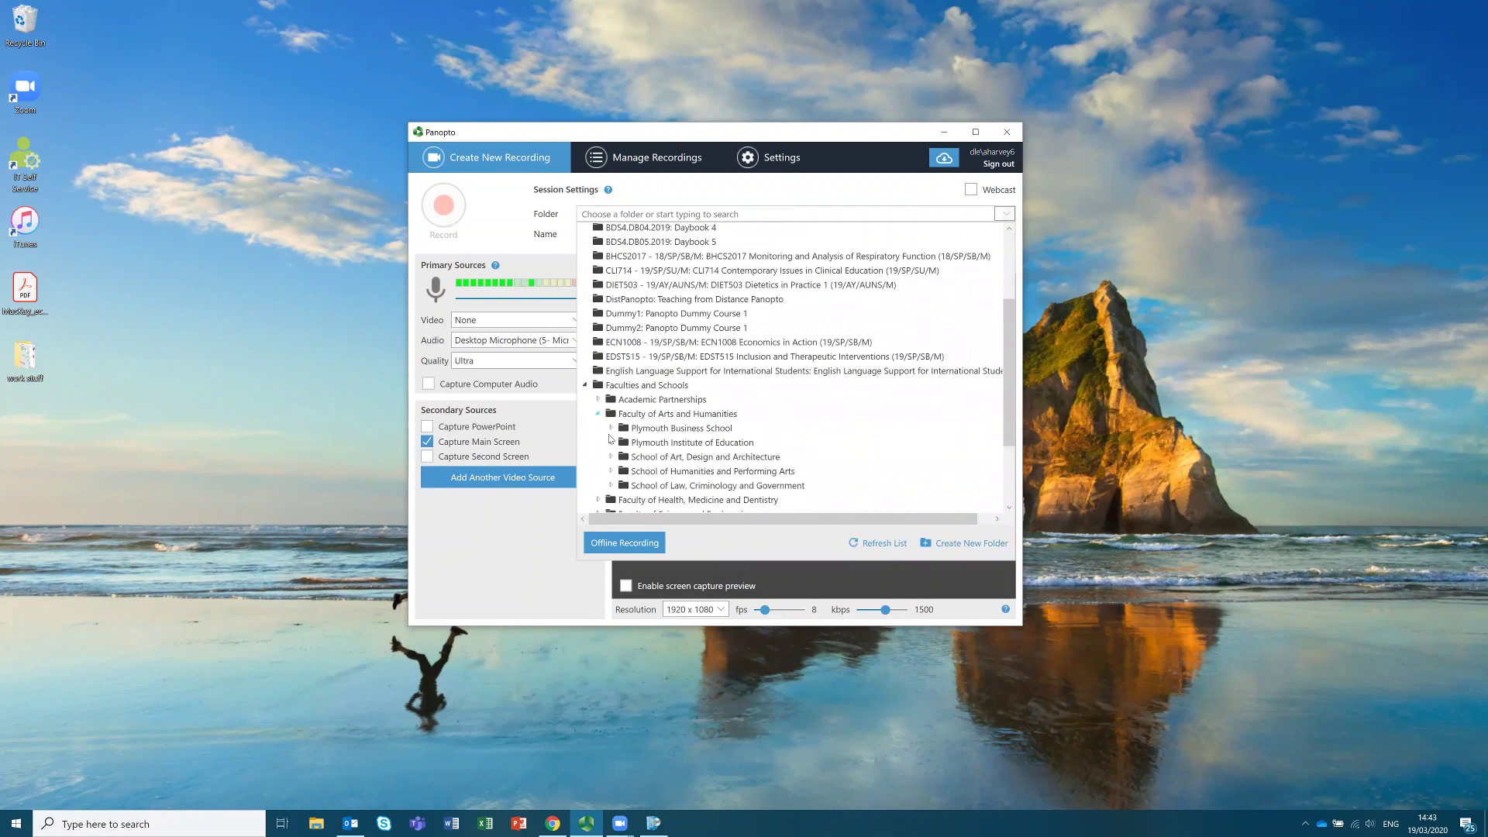
pyautogui.click(612, 428)
pyautogui.scroll(-2, 775, 411)
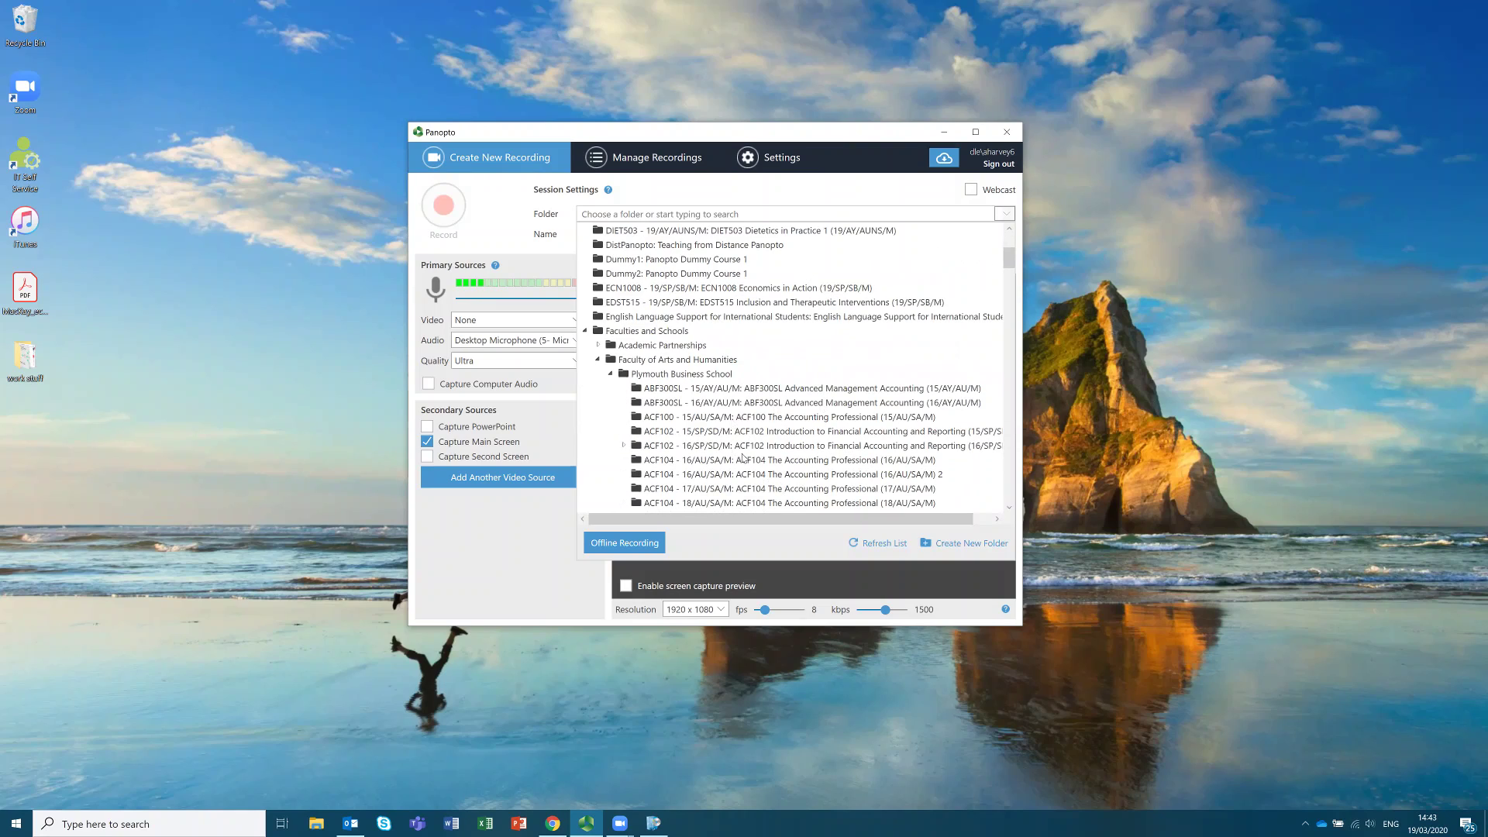
pyautogui.scroll(5, 741, 447)
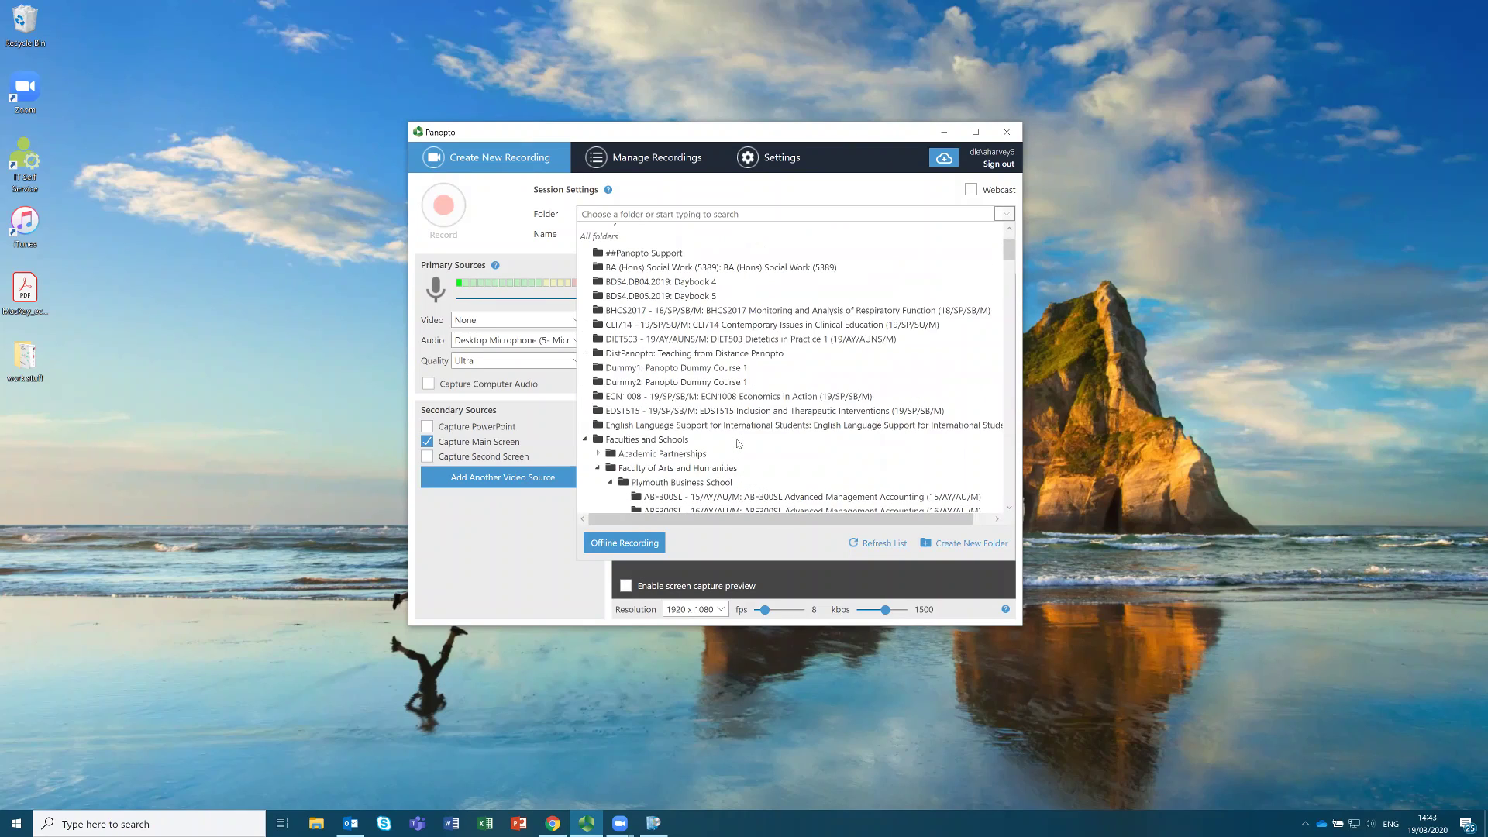
# Search the recording folders for "cli7", clear the search and choose My Folder as the session's folder.
pyautogui.click(640, 218)
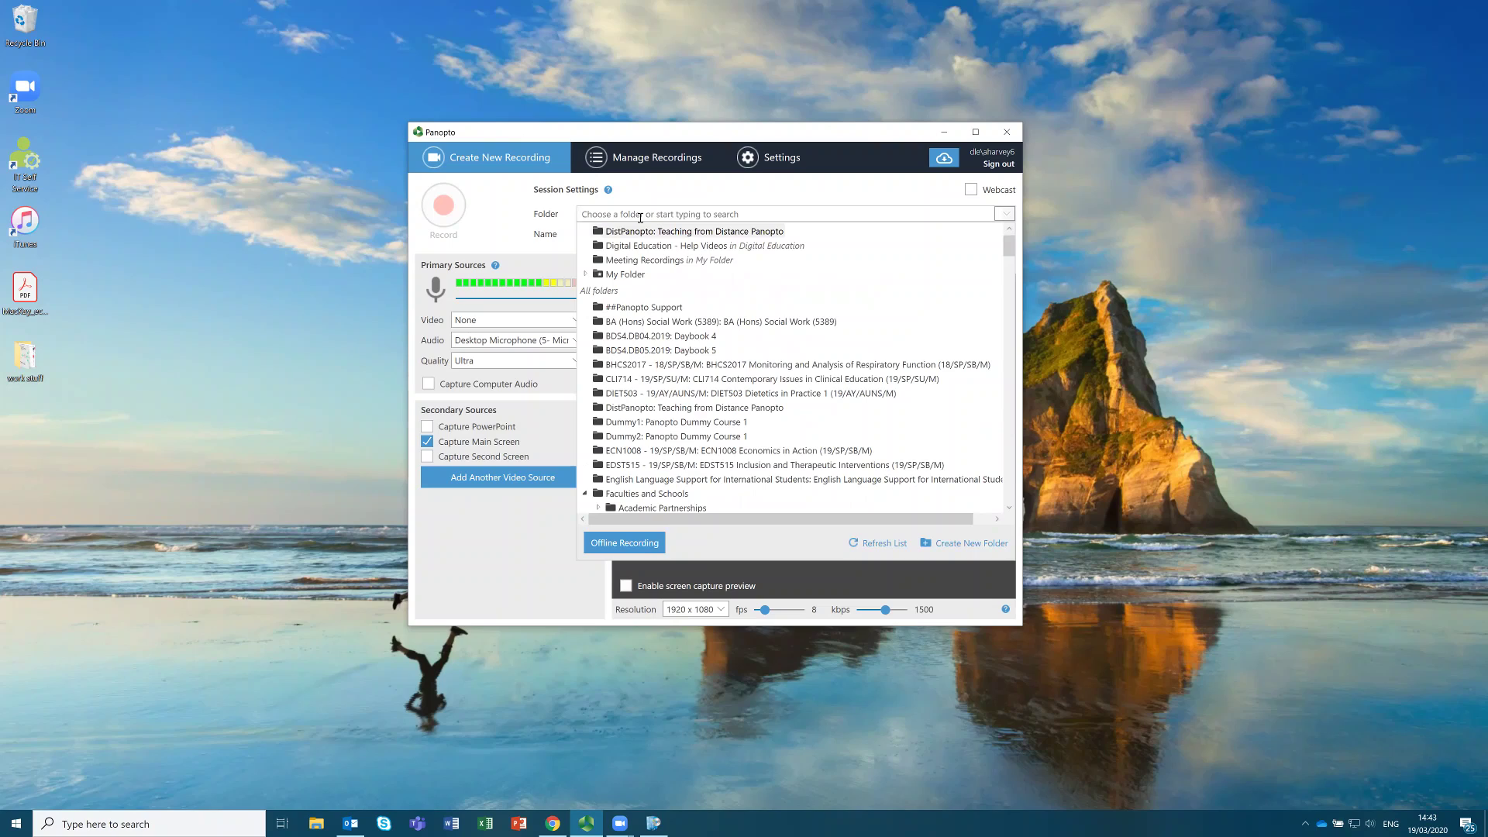
pyautogui.write('l')
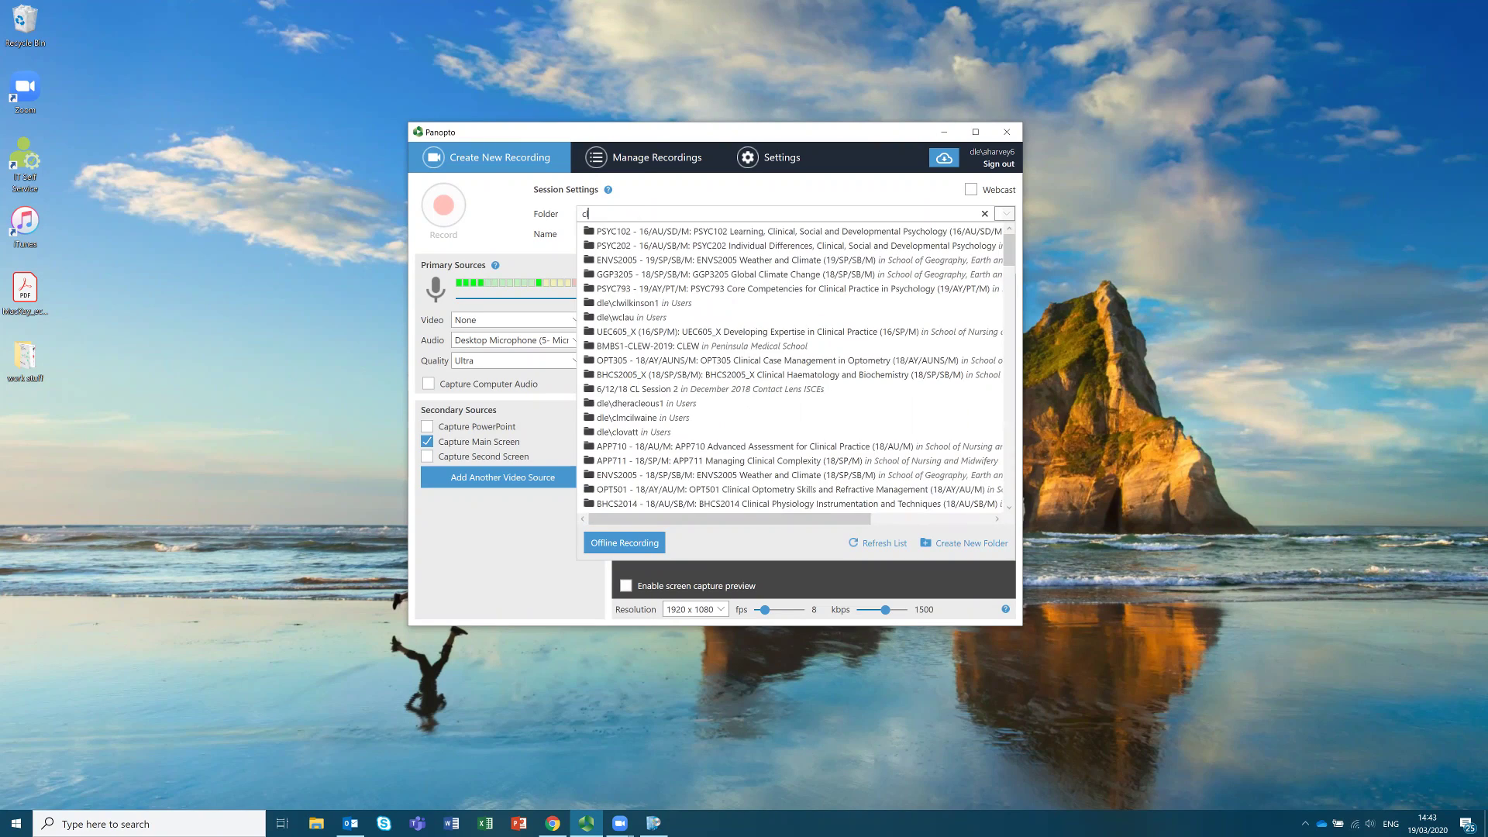
pyautogui.write('i7')
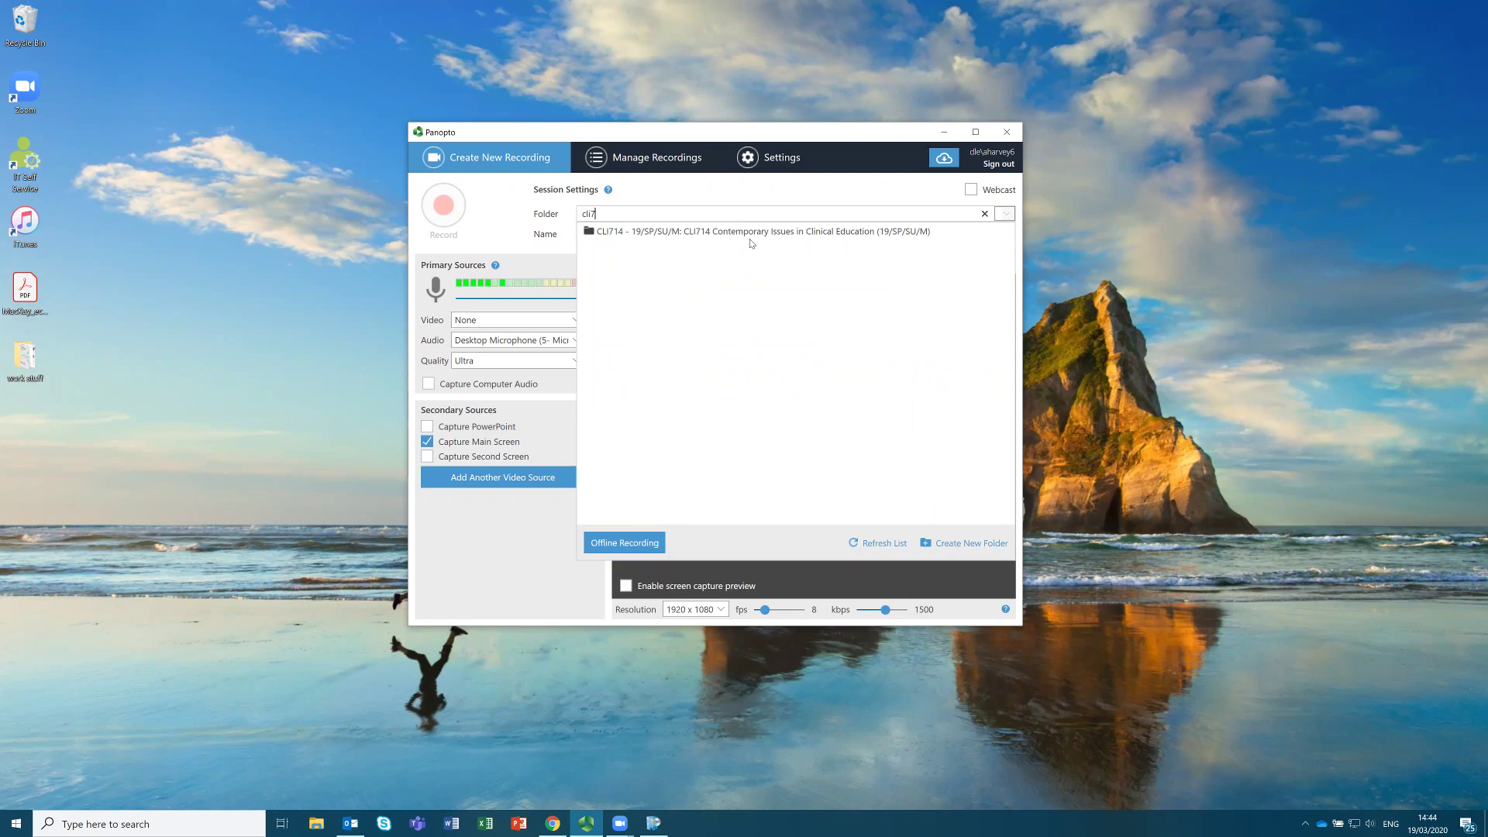
pyautogui.click(985, 214)
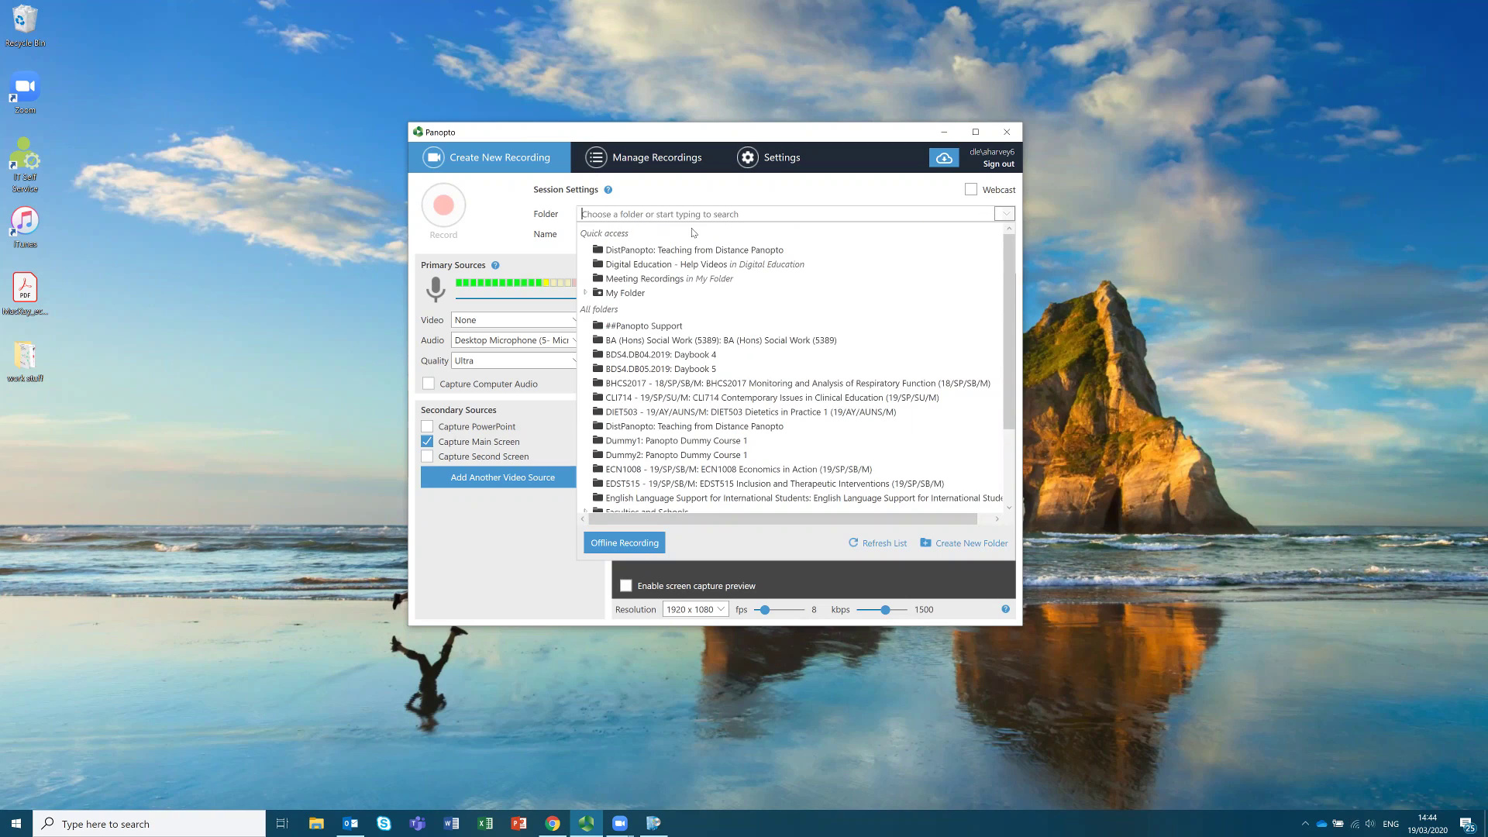
pyautogui.click(624, 293)
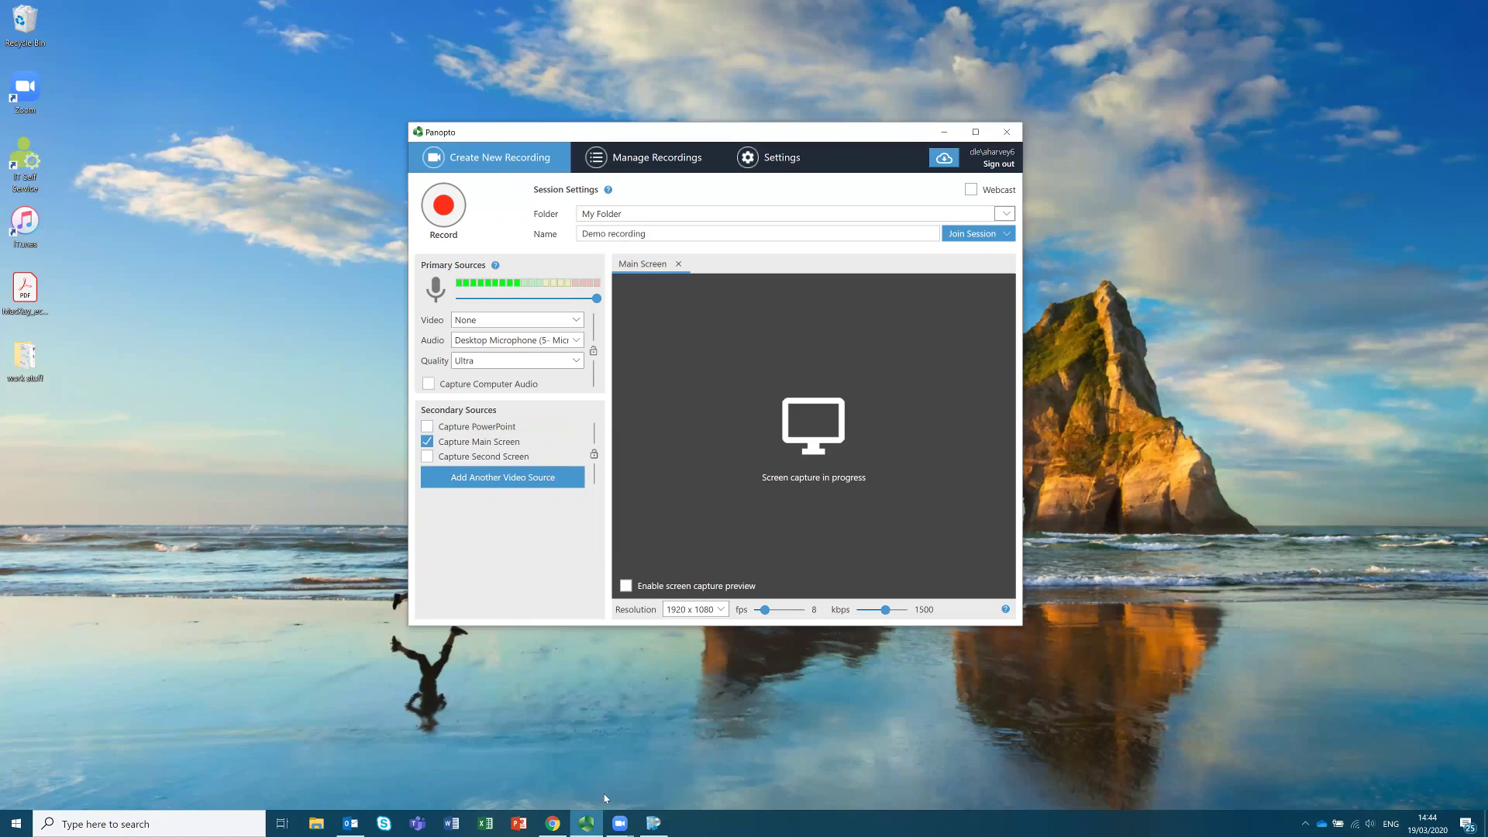
# Switch to the Panopto site in Chrome to view My Folder, and return to the recorder.
pyautogui.click(553, 823)
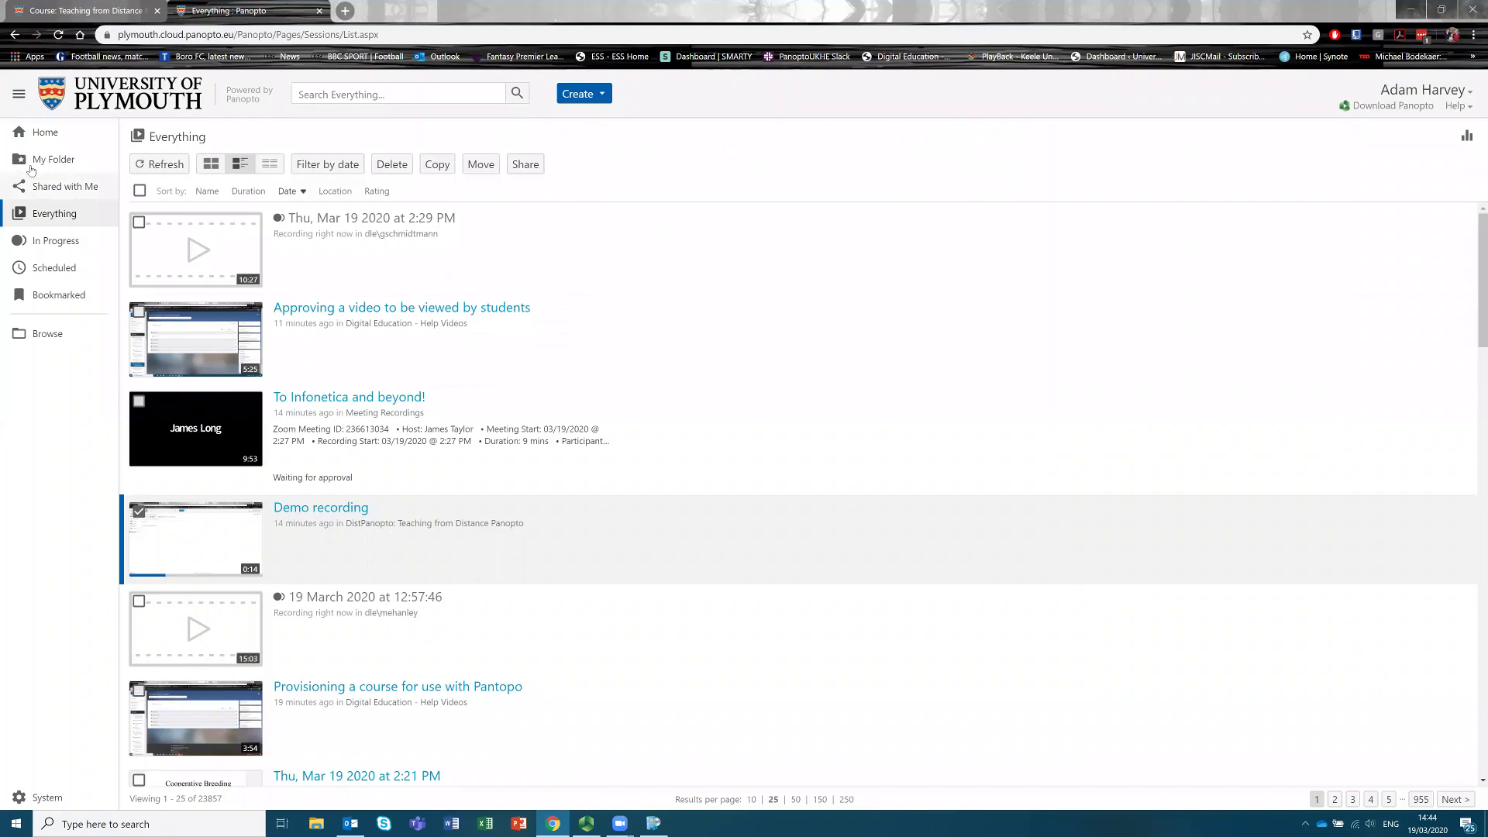
pyautogui.click(34, 162)
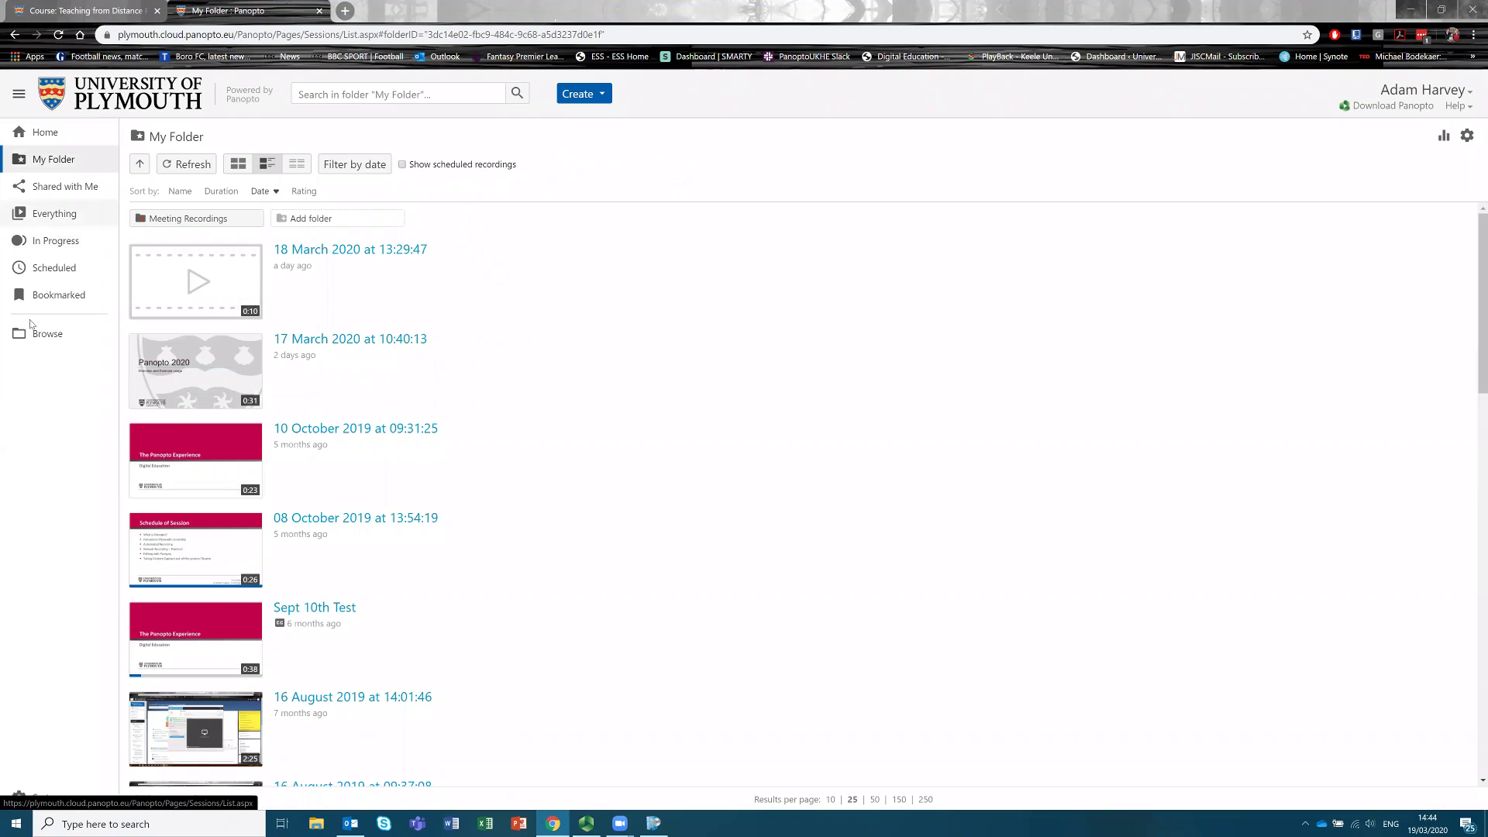
pyautogui.click(1409, 8)
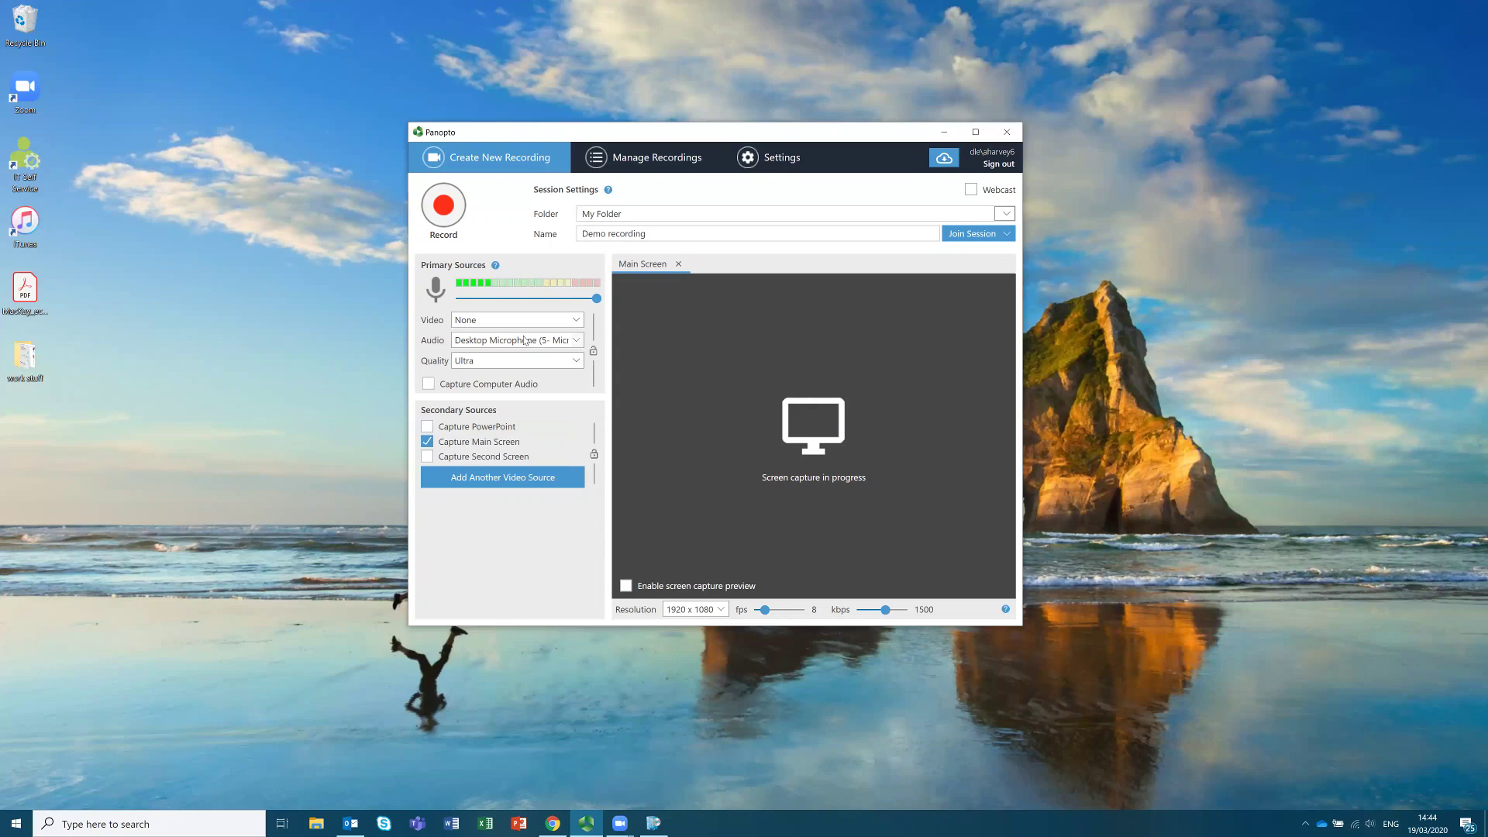
# Check the audio source options and try Integrated Camera and Microsoft LifeCam Studio as the video source, returning video to None.
pyautogui.click(575, 342)
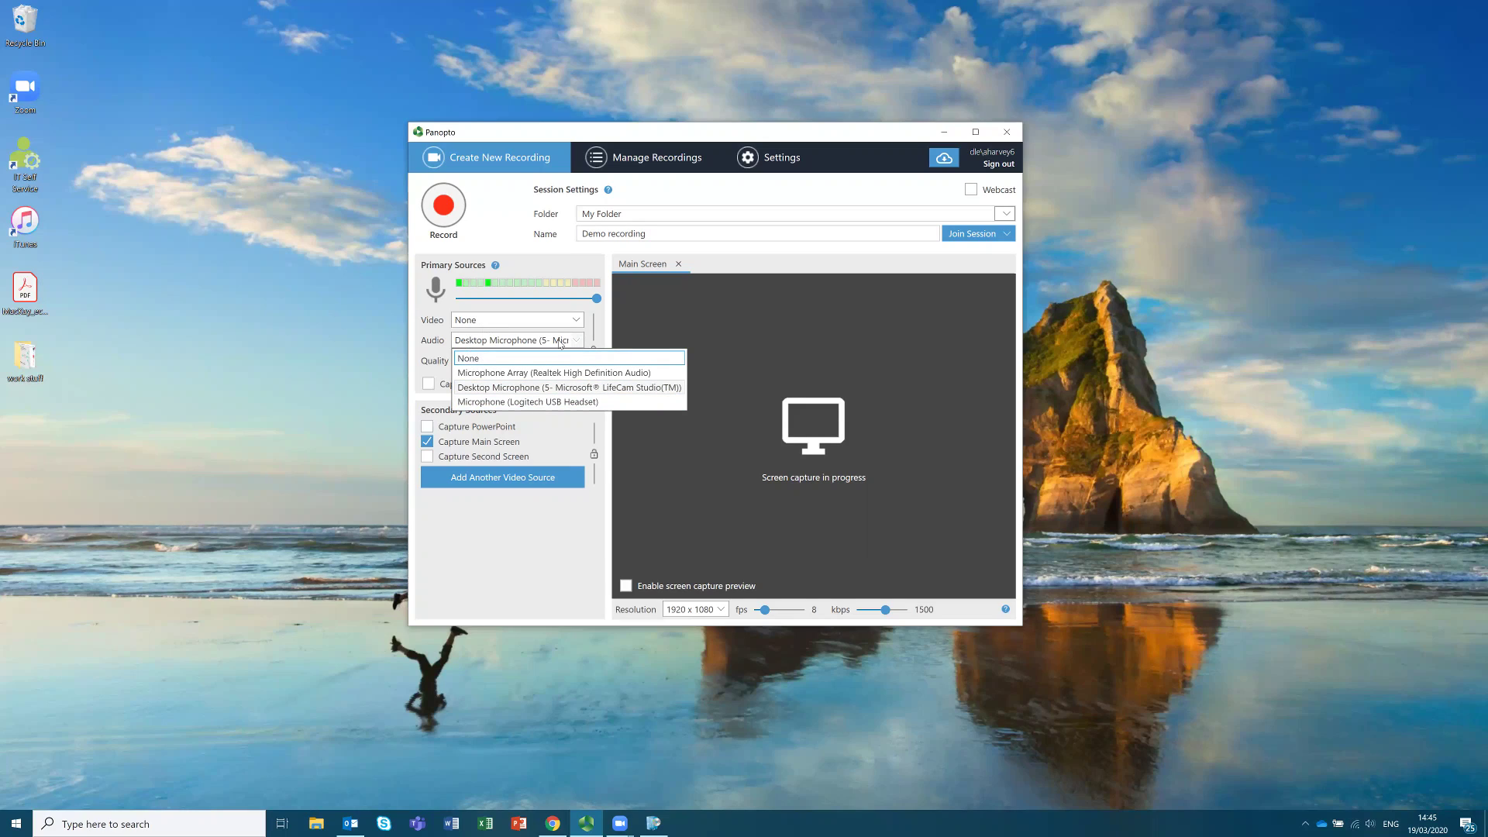
pyautogui.click(585, 345)
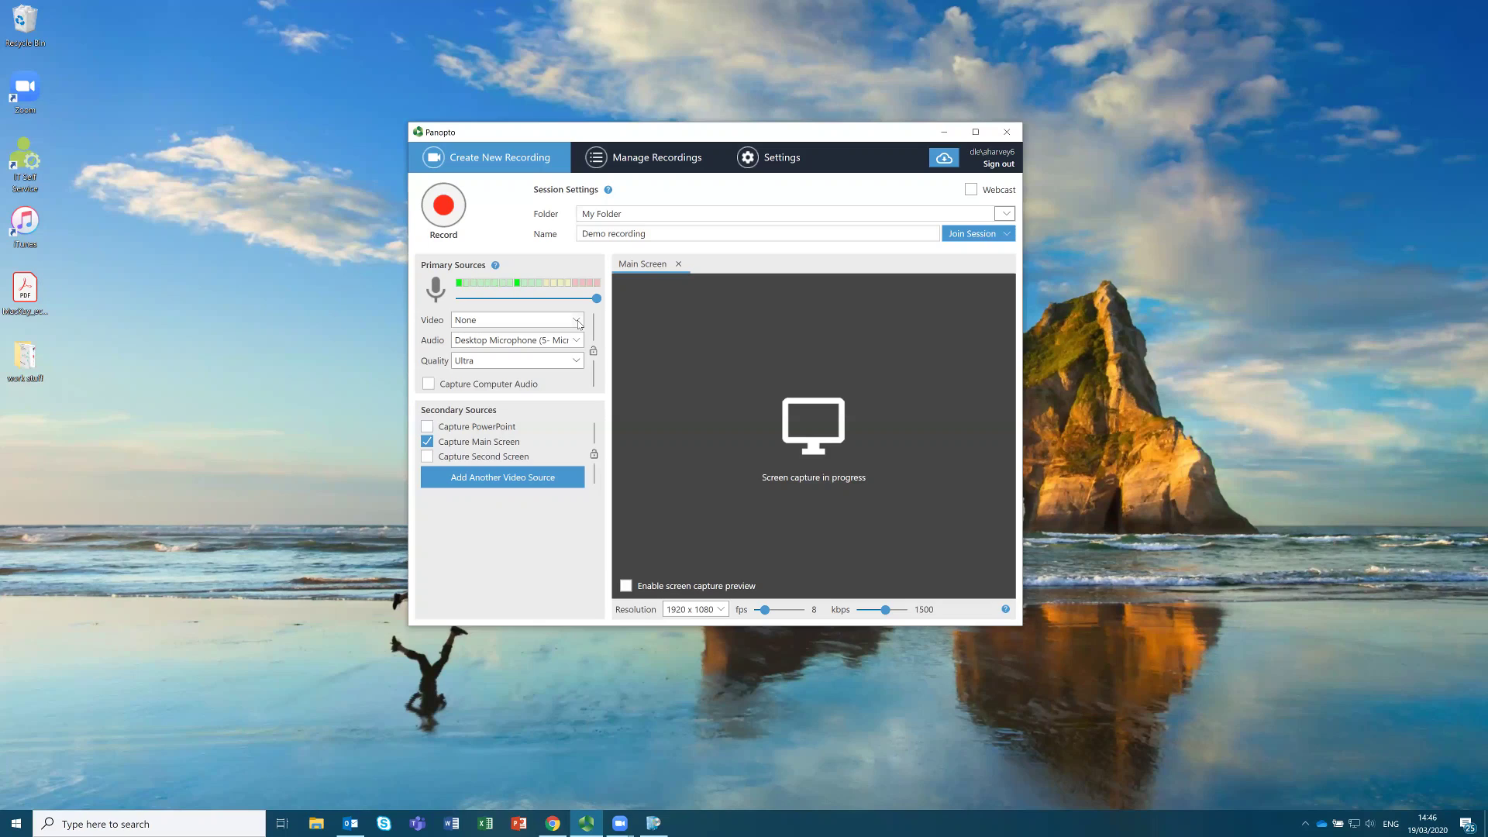
pyautogui.click(578, 321)
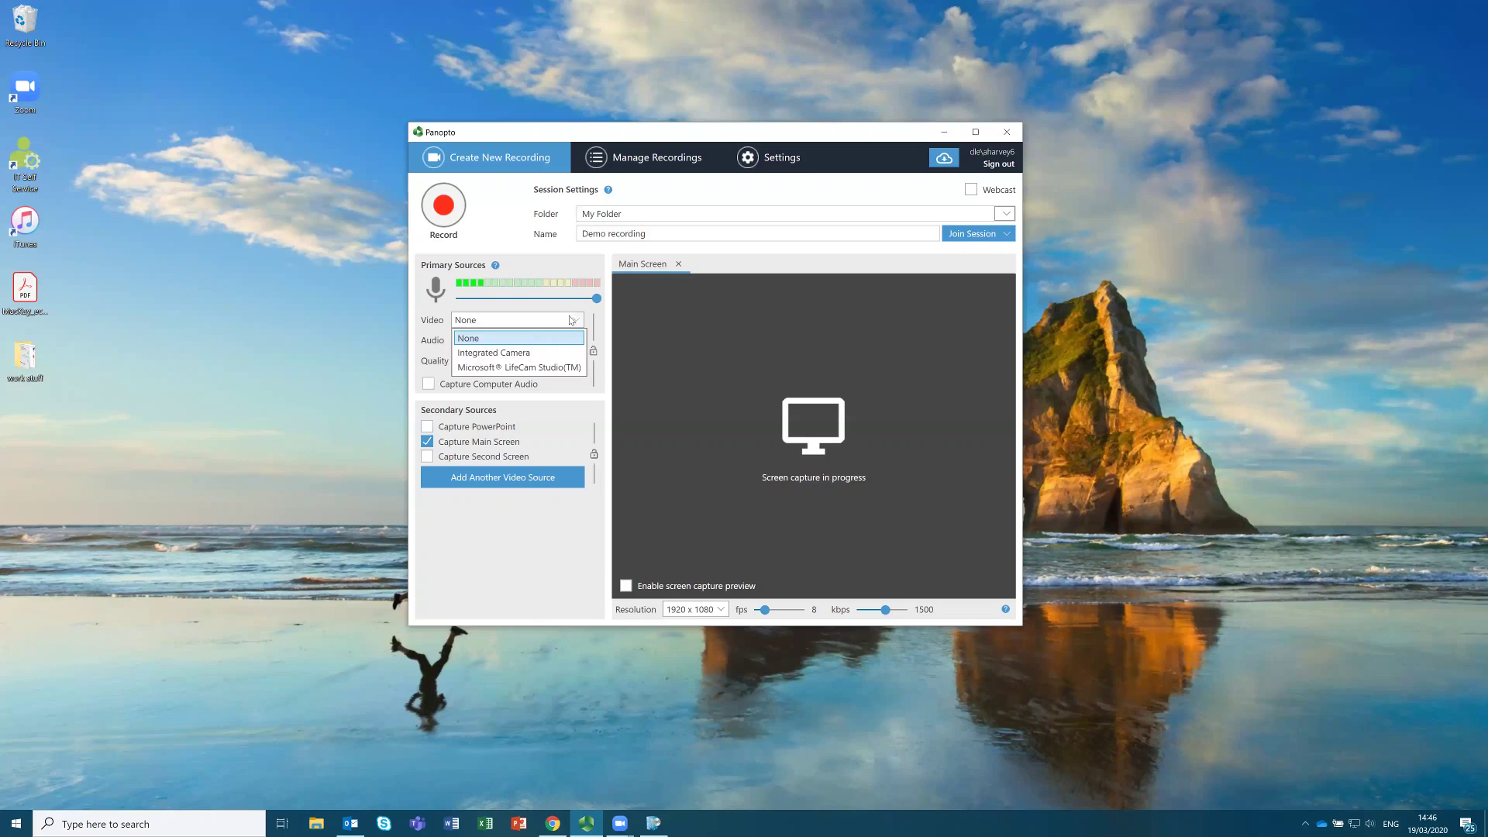
pyautogui.click(510, 354)
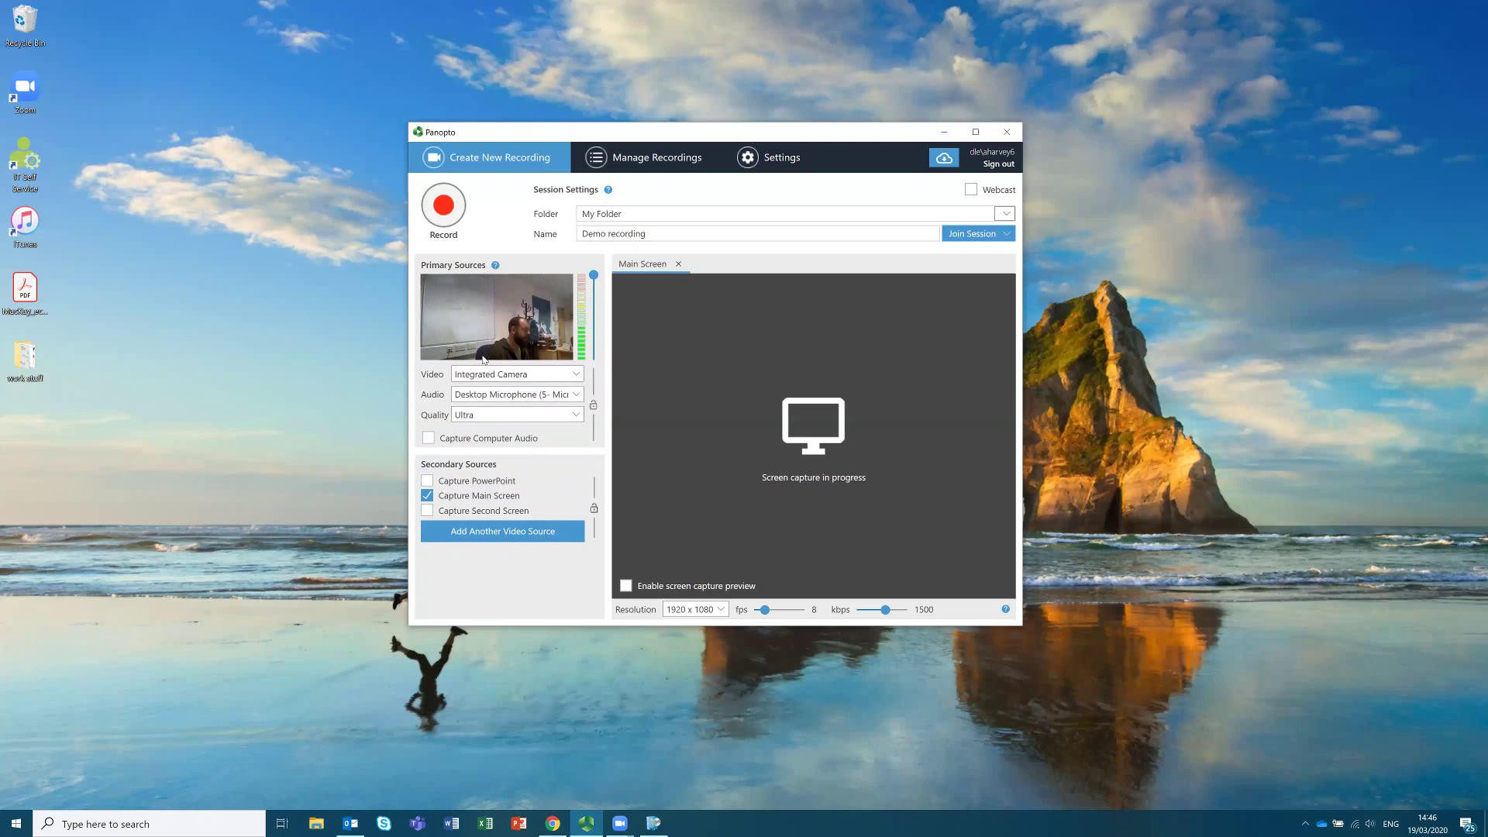
pyautogui.click(556, 375)
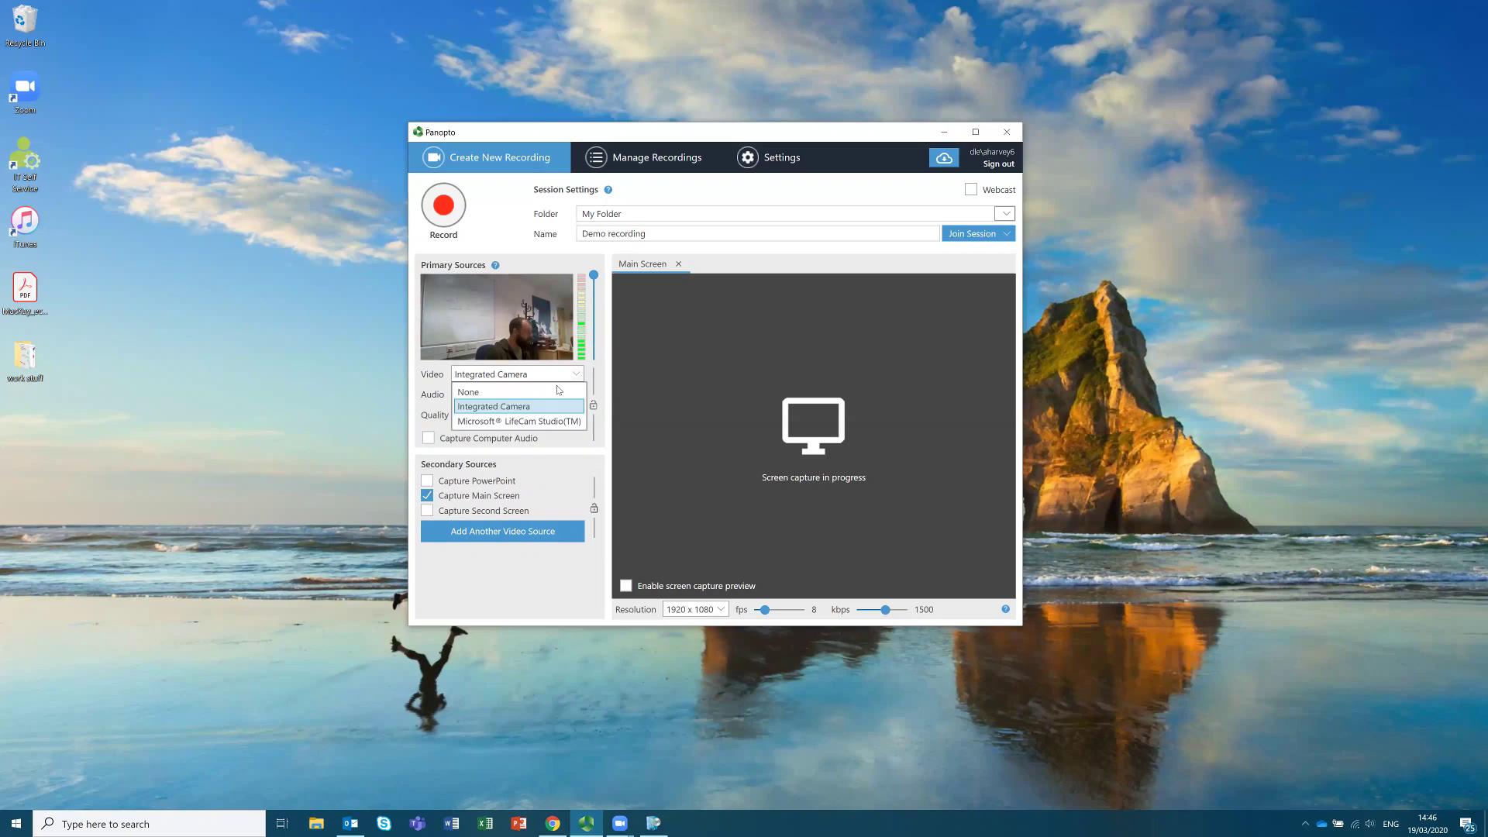
pyautogui.click(521, 421)
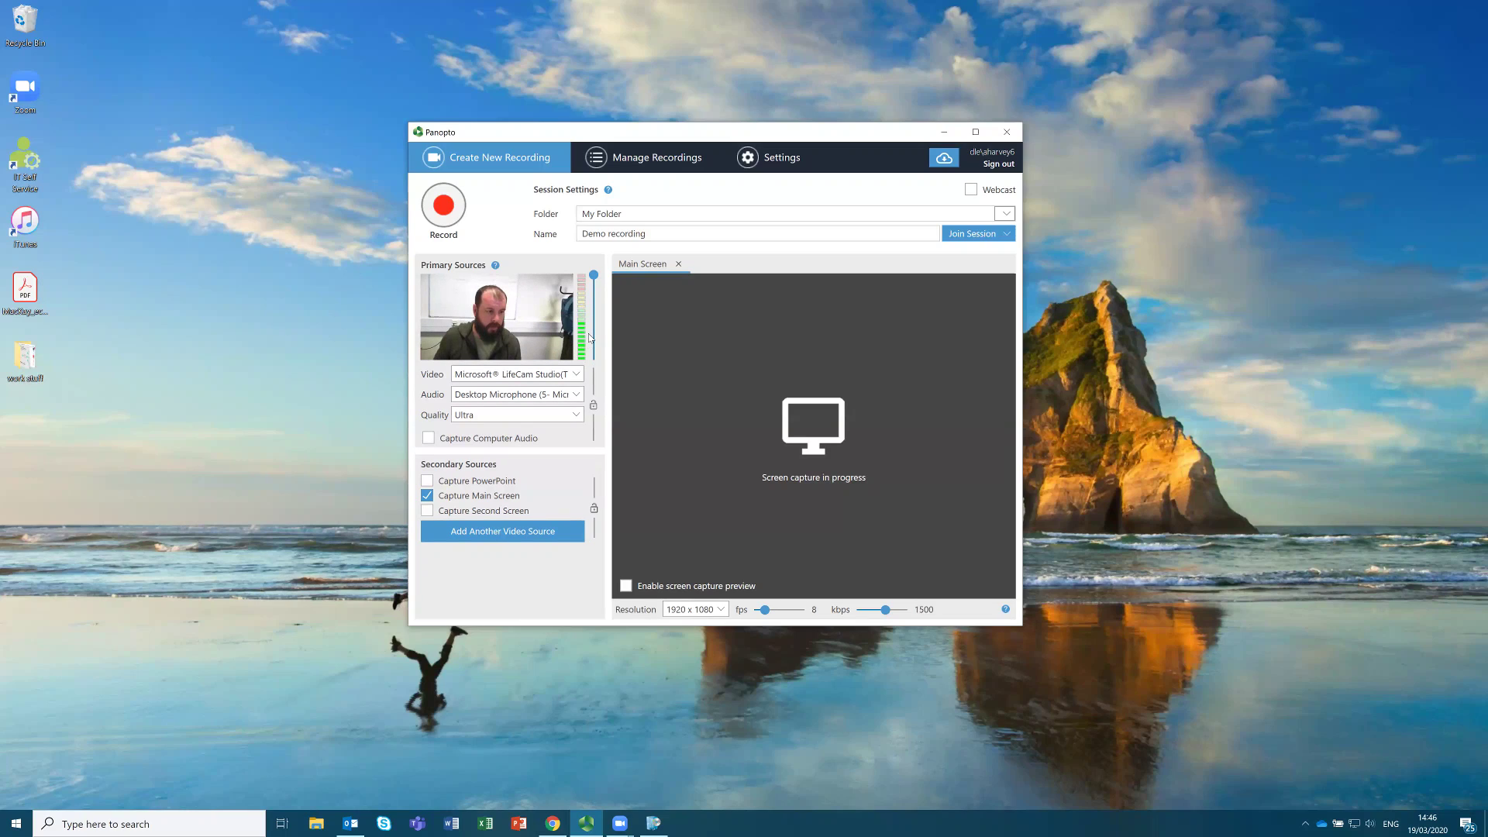
pyautogui.click(569, 375)
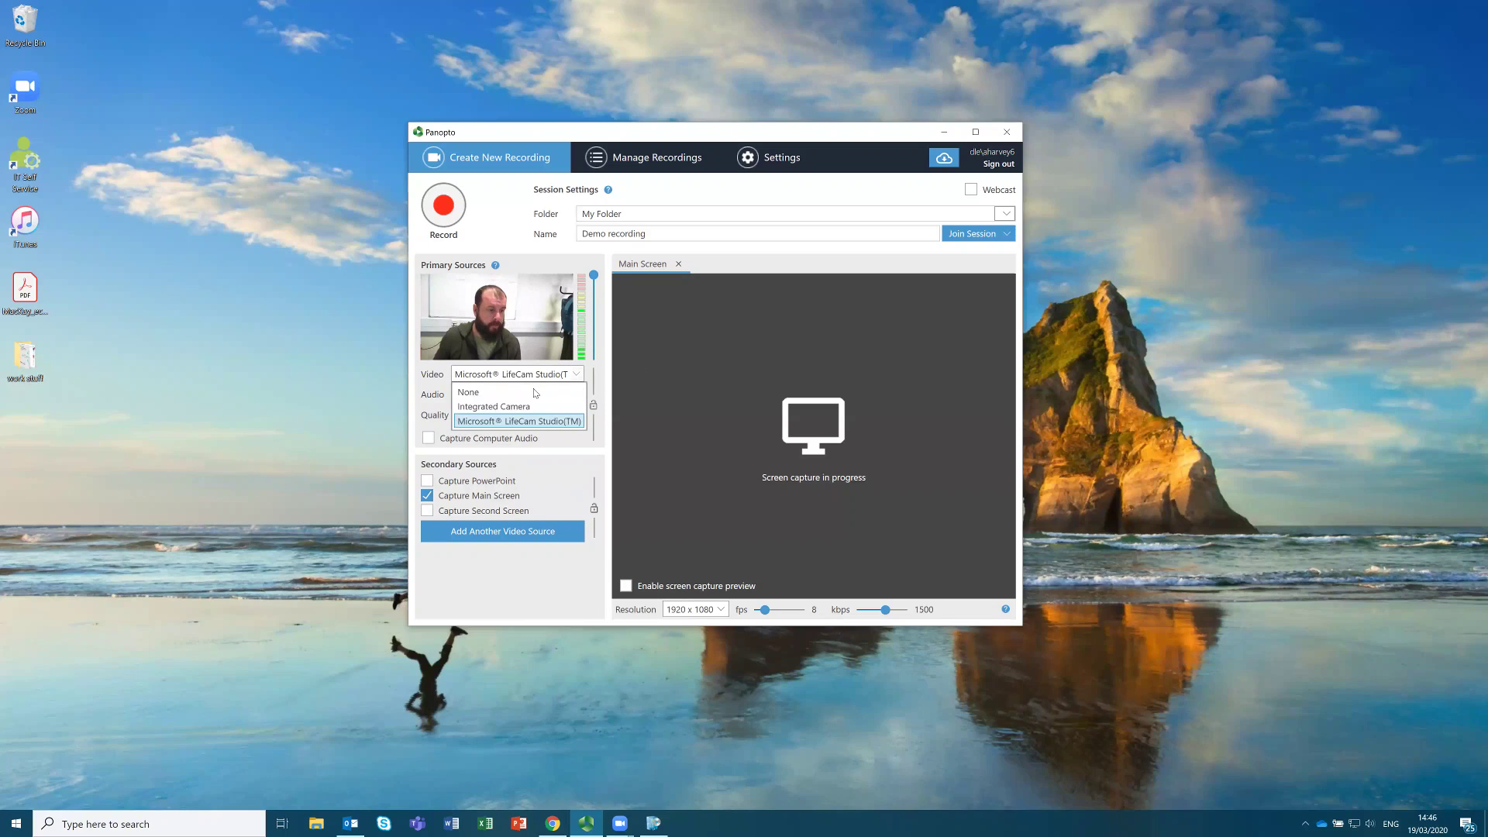
pyautogui.click(533, 391)
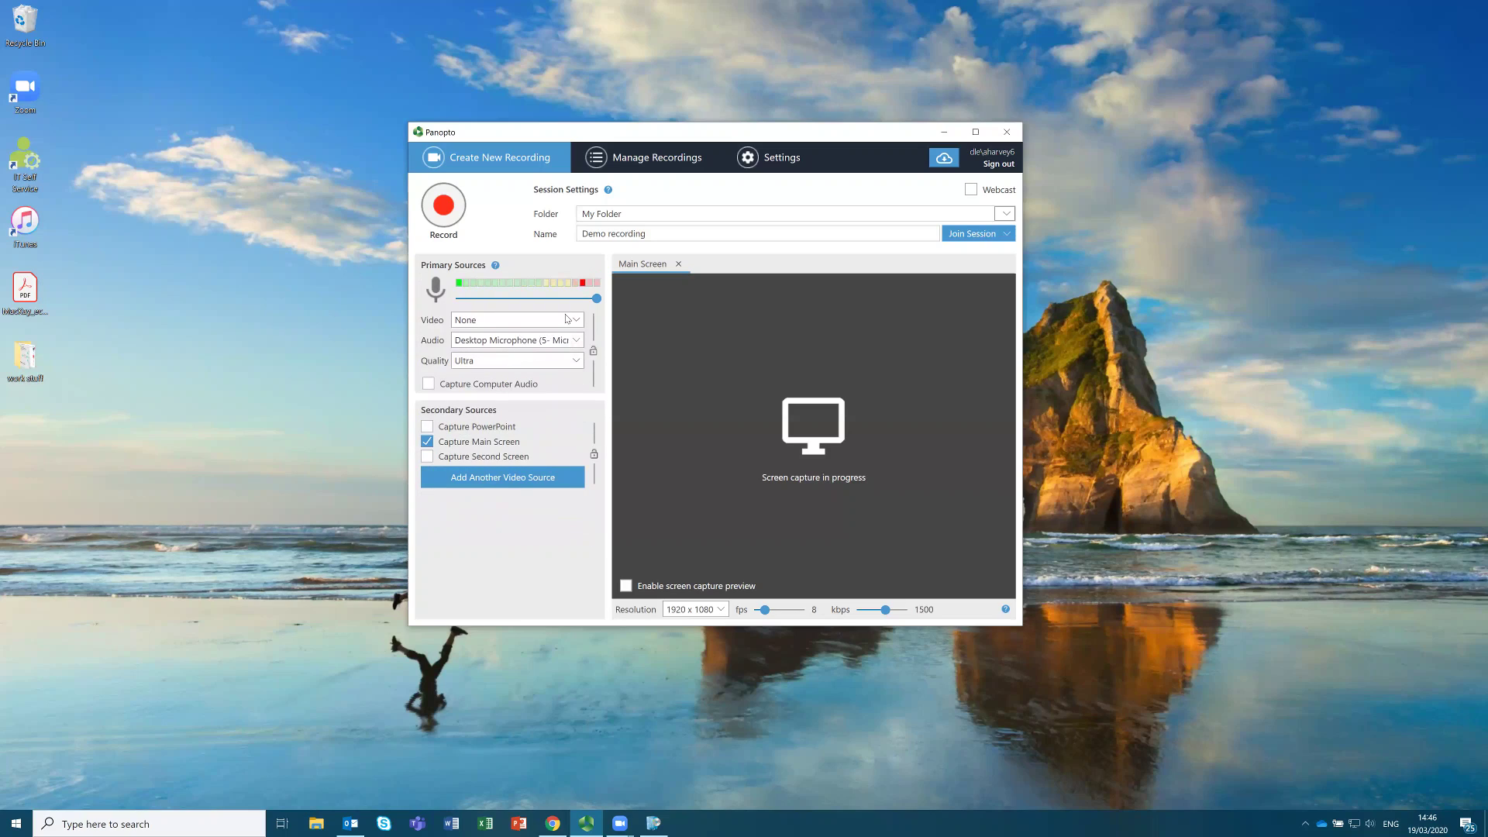
# Lower the microphone volume to about three quarters, and switch computer audio capture on and off again.
pyautogui.moveTo(594, 299)
pyautogui.mouseDown()
pyautogui.moveTo(503, 303)
pyautogui.moveTo(574, 301)
pyautogui.mouseUp()
pyautogui.moveTo(579, 301); pyautogui.dragTo(600, 296)
pyautogui.moveTo(592, 300); pyautogui.dragTo(565, 301)
pyautogui.click(427, 385)
pyautogui.click(427, 384)
# Preview the main screen and second screen captures in turn, and select only PowerPoint as the secondary source.
pyautogui.click(627, 585)
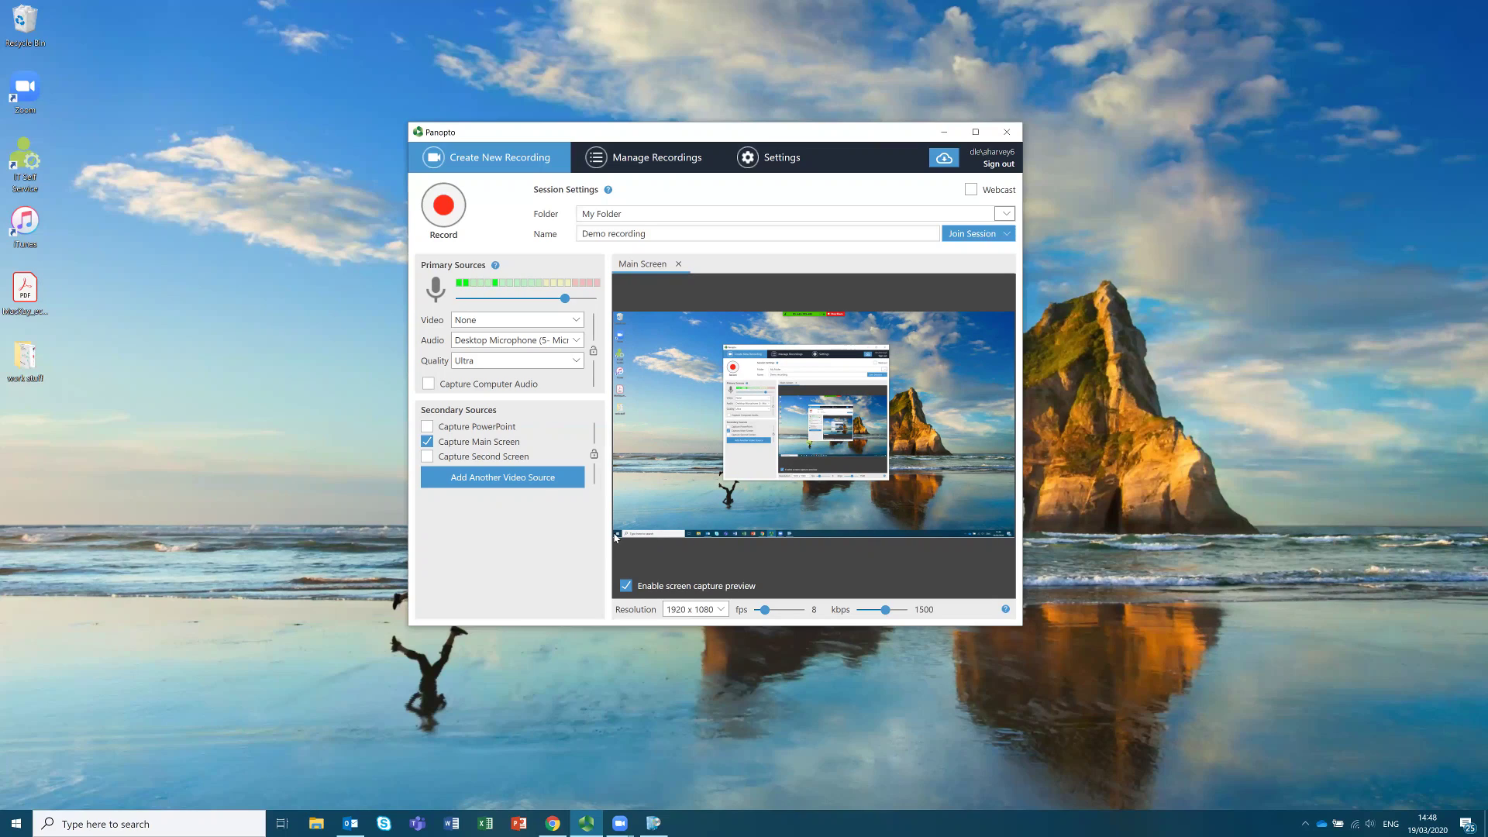
pyautogui.click(626, 585)
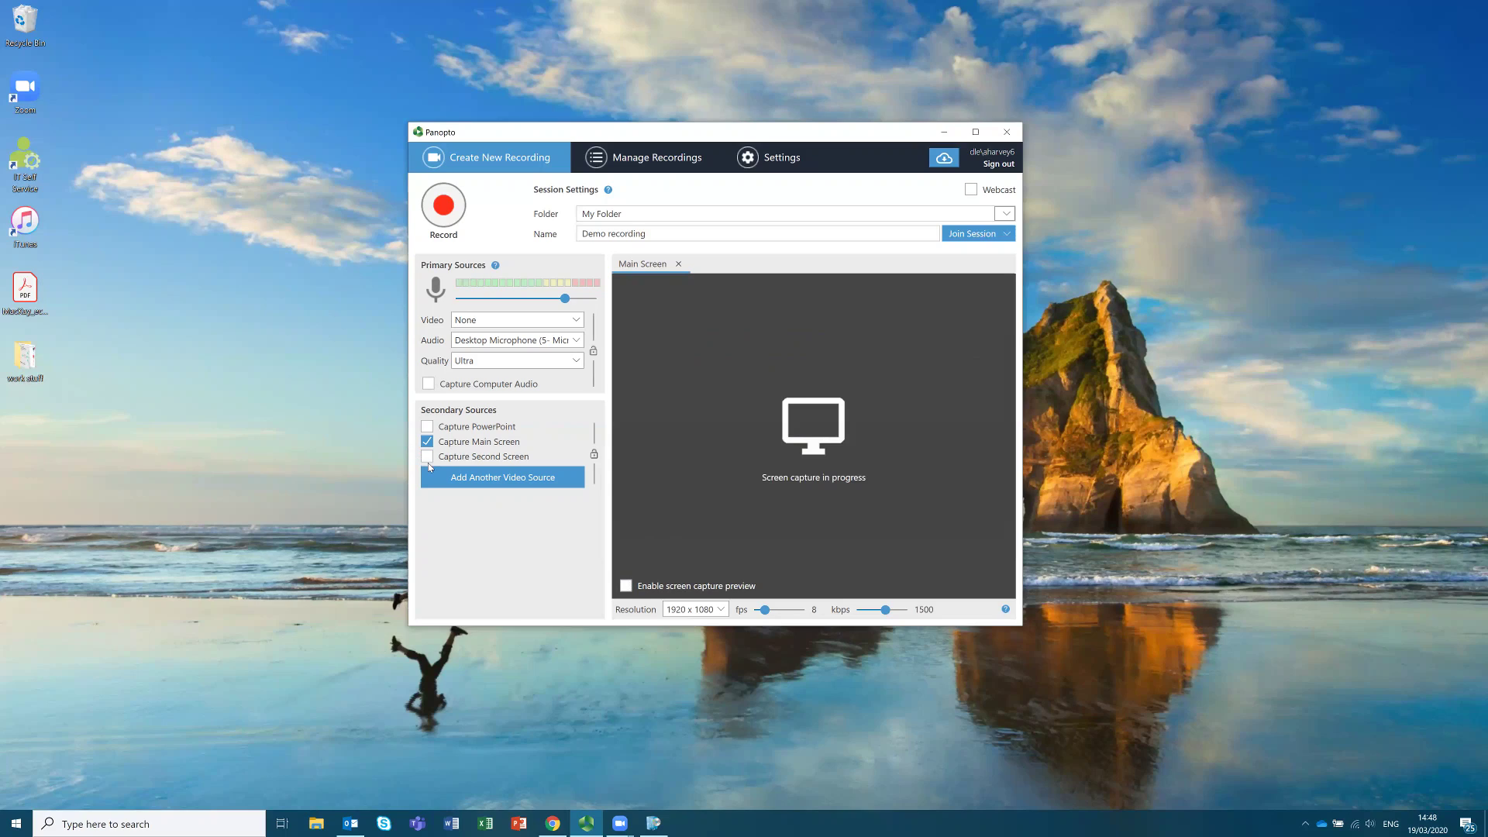
pyautogui.click(427, 441)
pyautogui.click(427, 455)
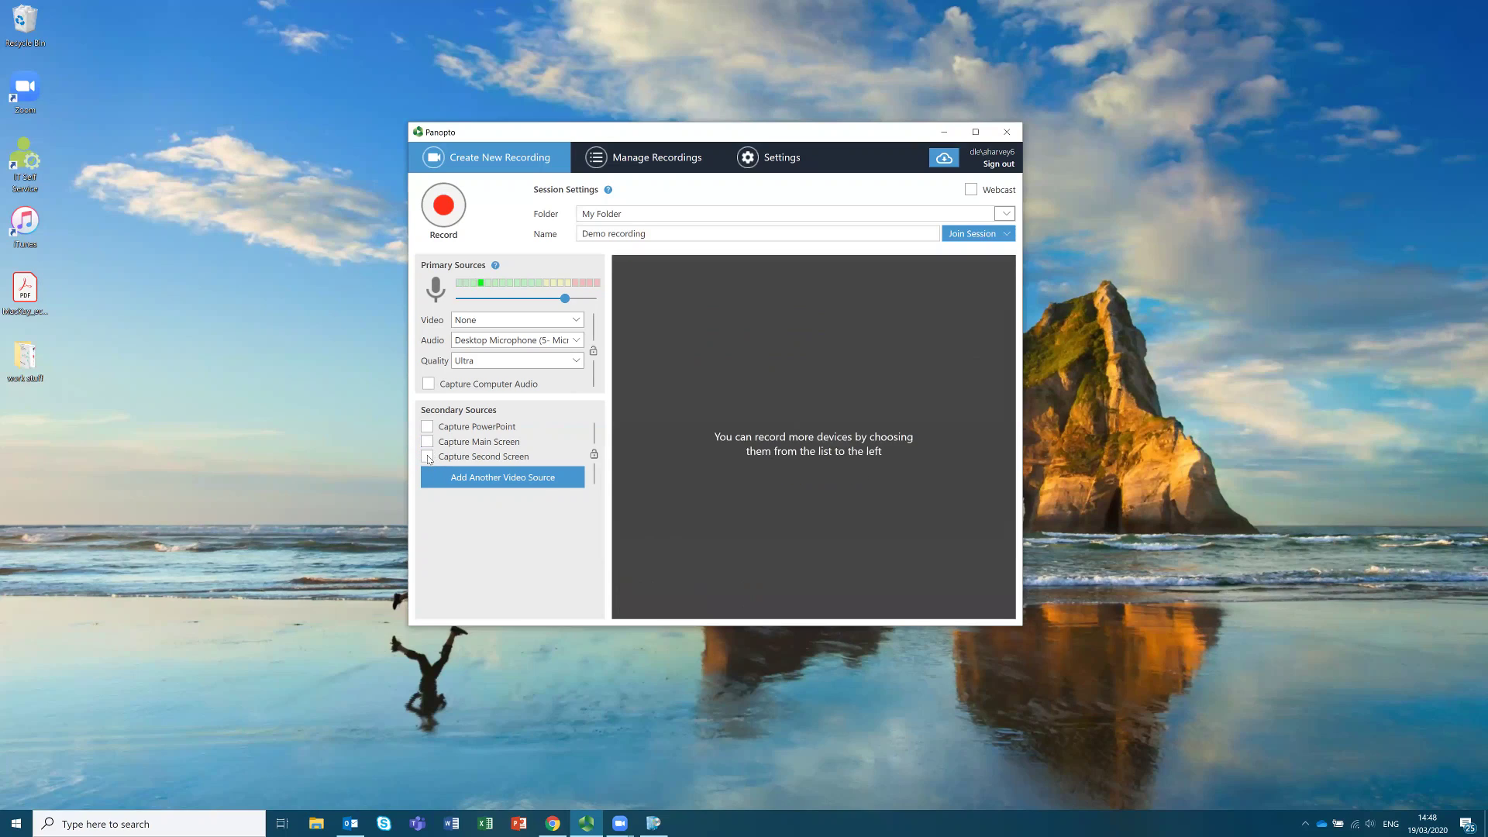
pyautogui.click(626, 586)
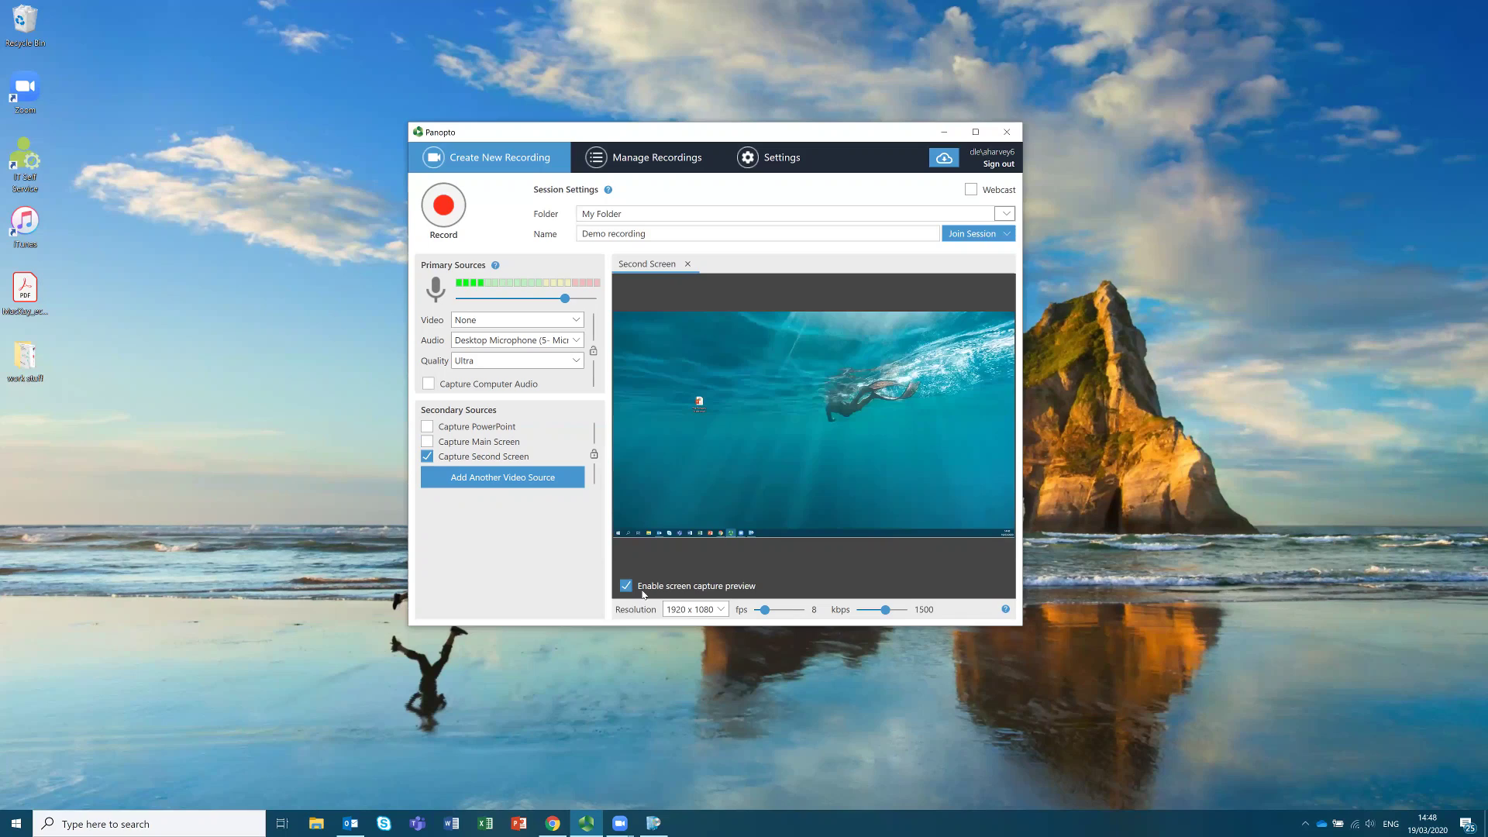
pyautogui.click(636, 585)
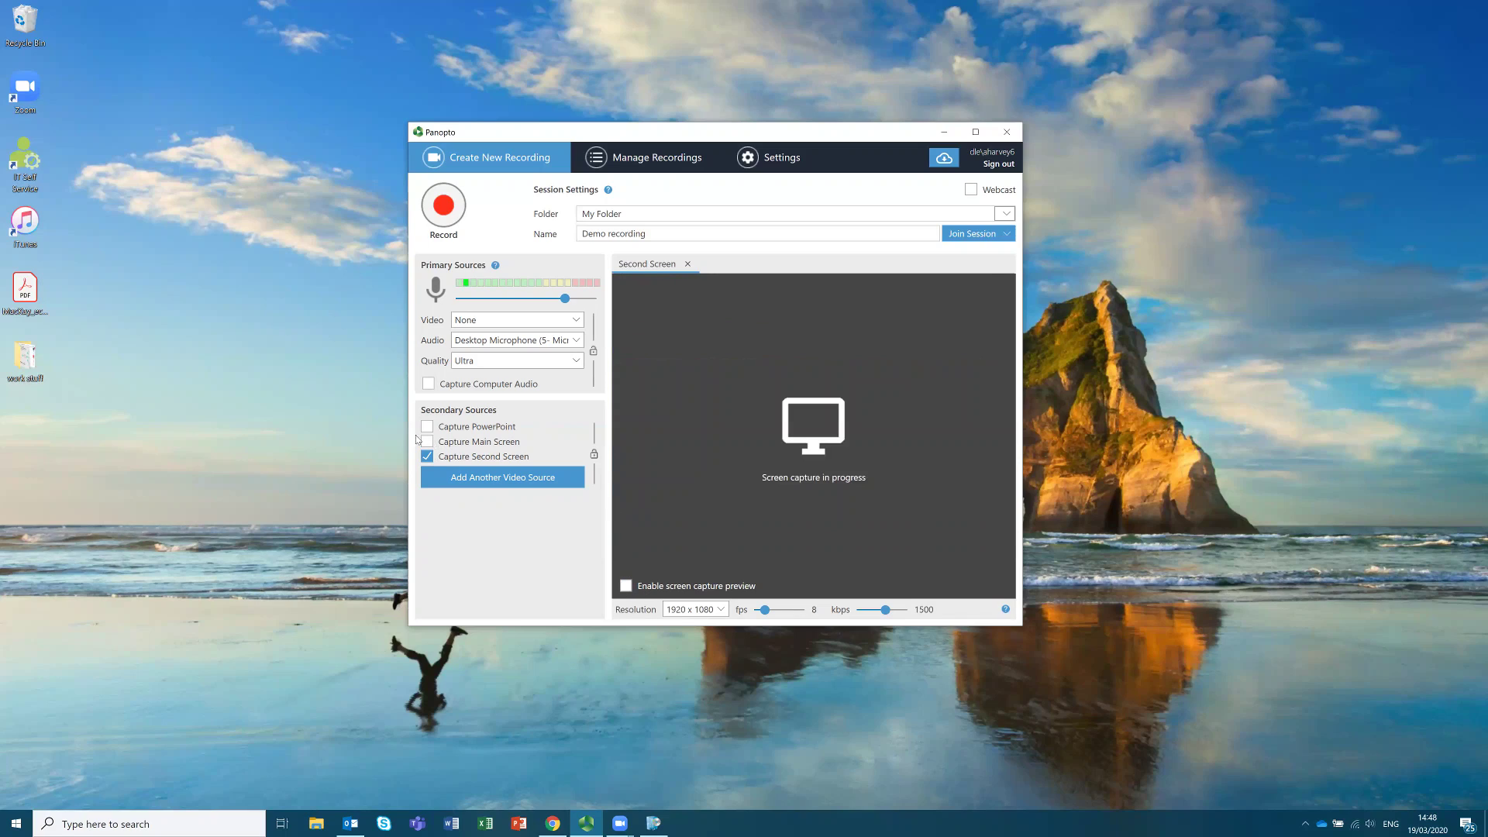
pyautogui.click(427, 456)
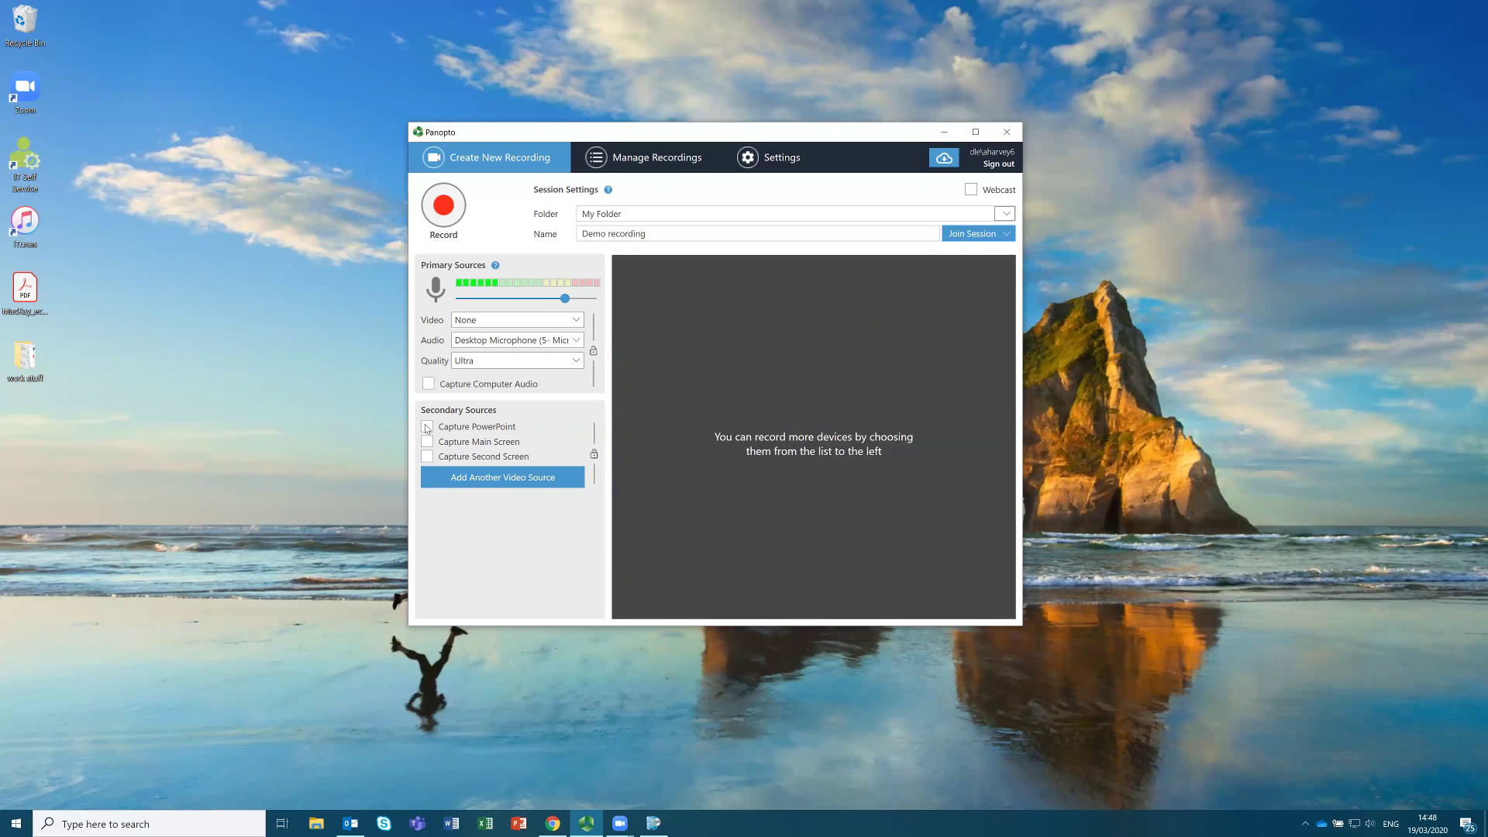
pyautogui.click(427, 427)
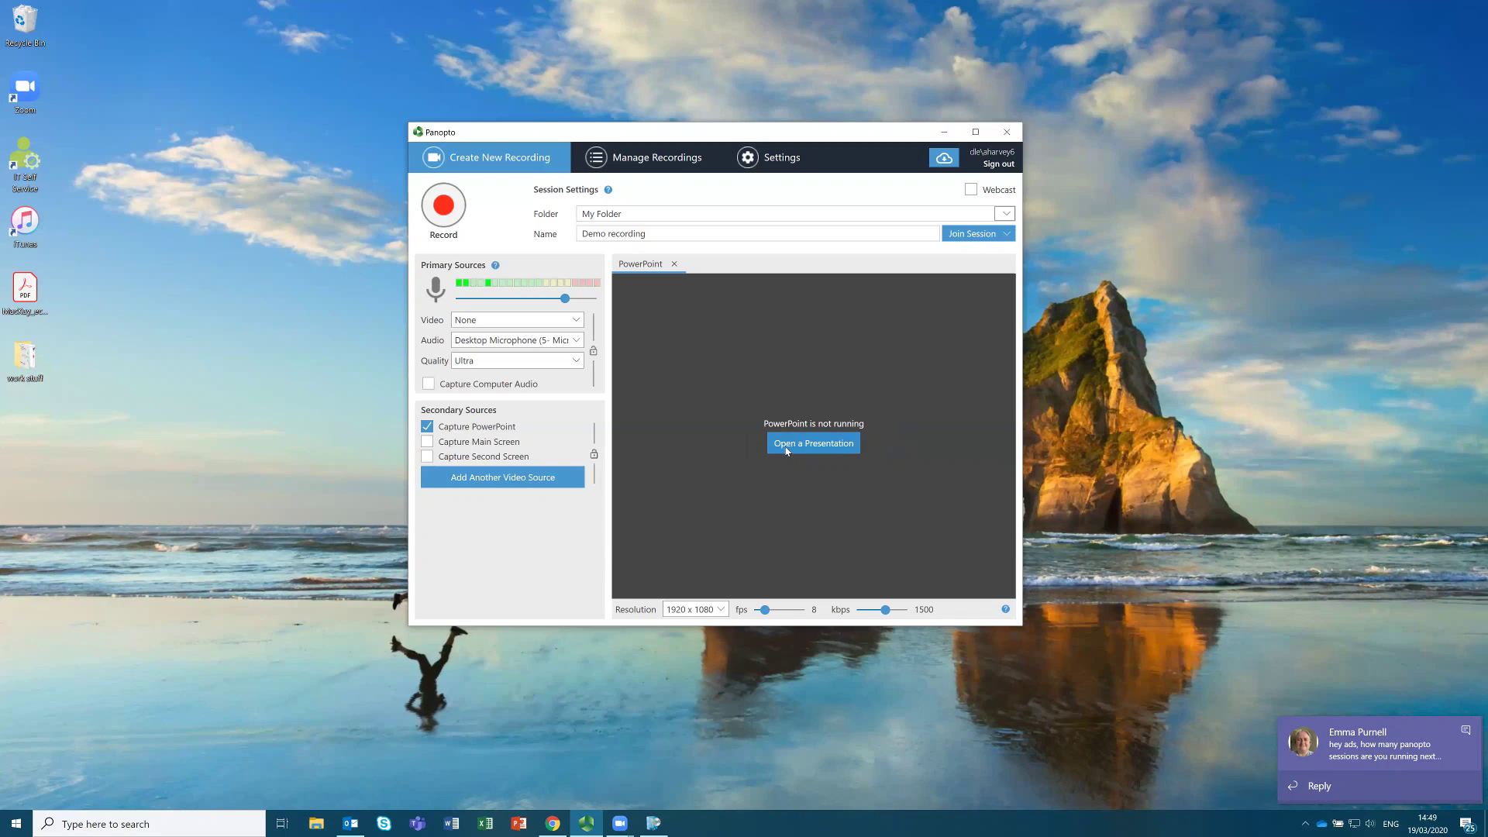
# Open The Panopto Experience presentation in PowerPoint, minimise it, and leave the recorder set to start presenting when recording starts.
pyautogui.click(525, 823)
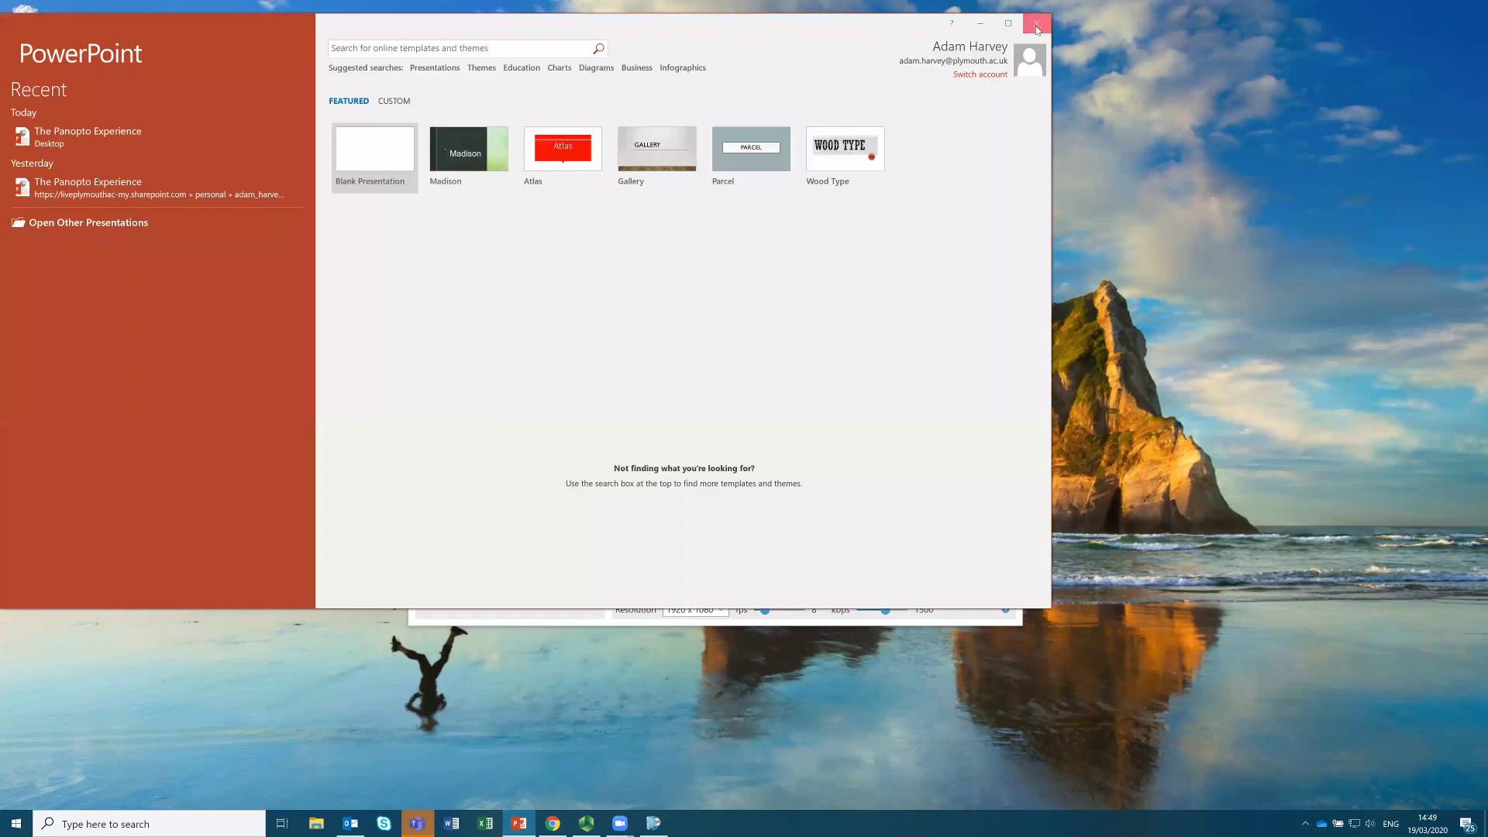
pyautogui.click(1037, 28)
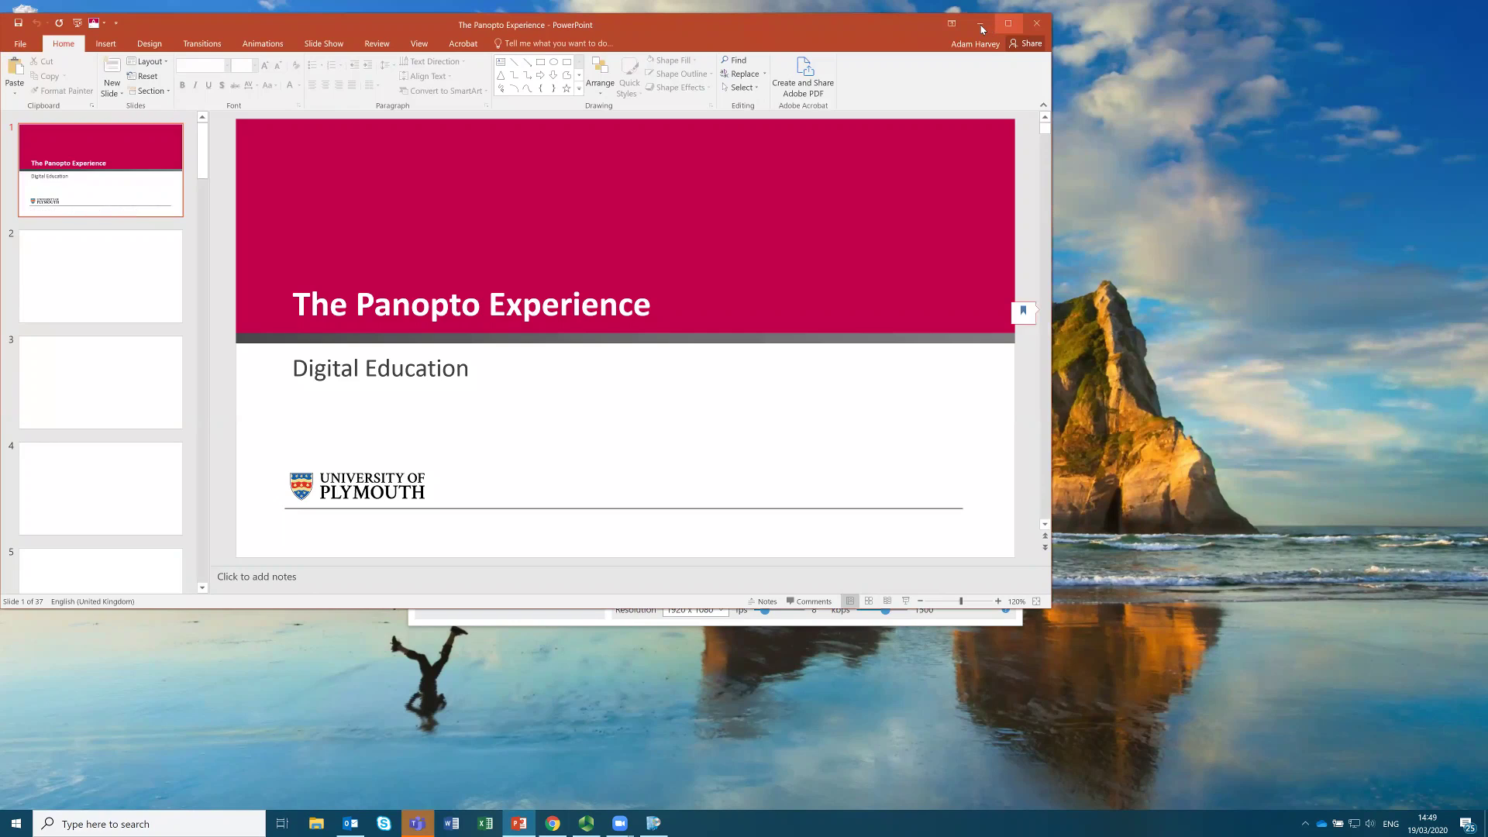
pyautogui.click(980, 24)
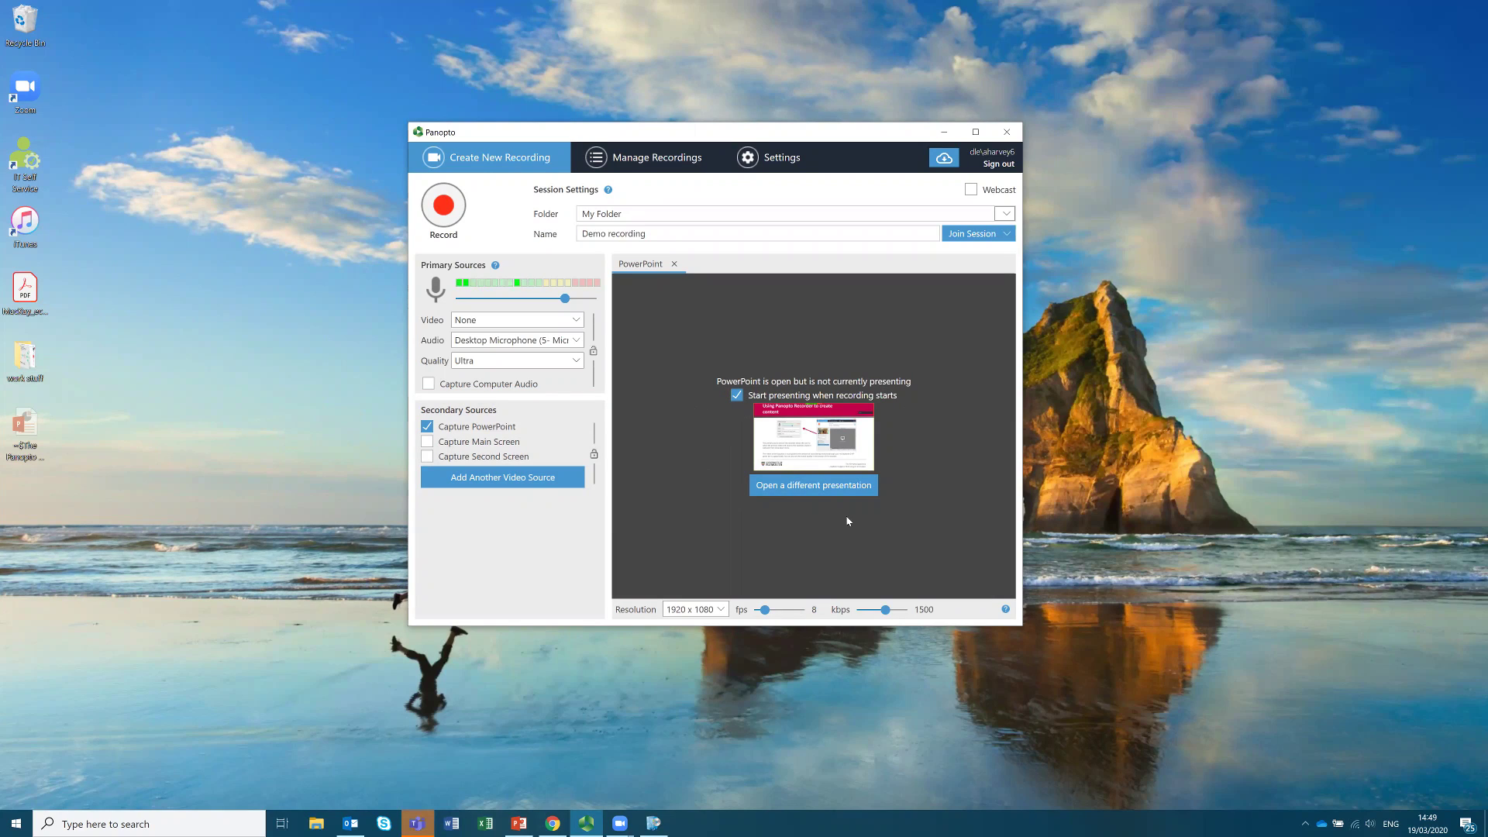
pyautogui.click(736, 396)
pyautogui.click(736, 396)
# Review the recorder's basic and advanced settings and return to the new recording setup.
pyautogui.click(768, 161)
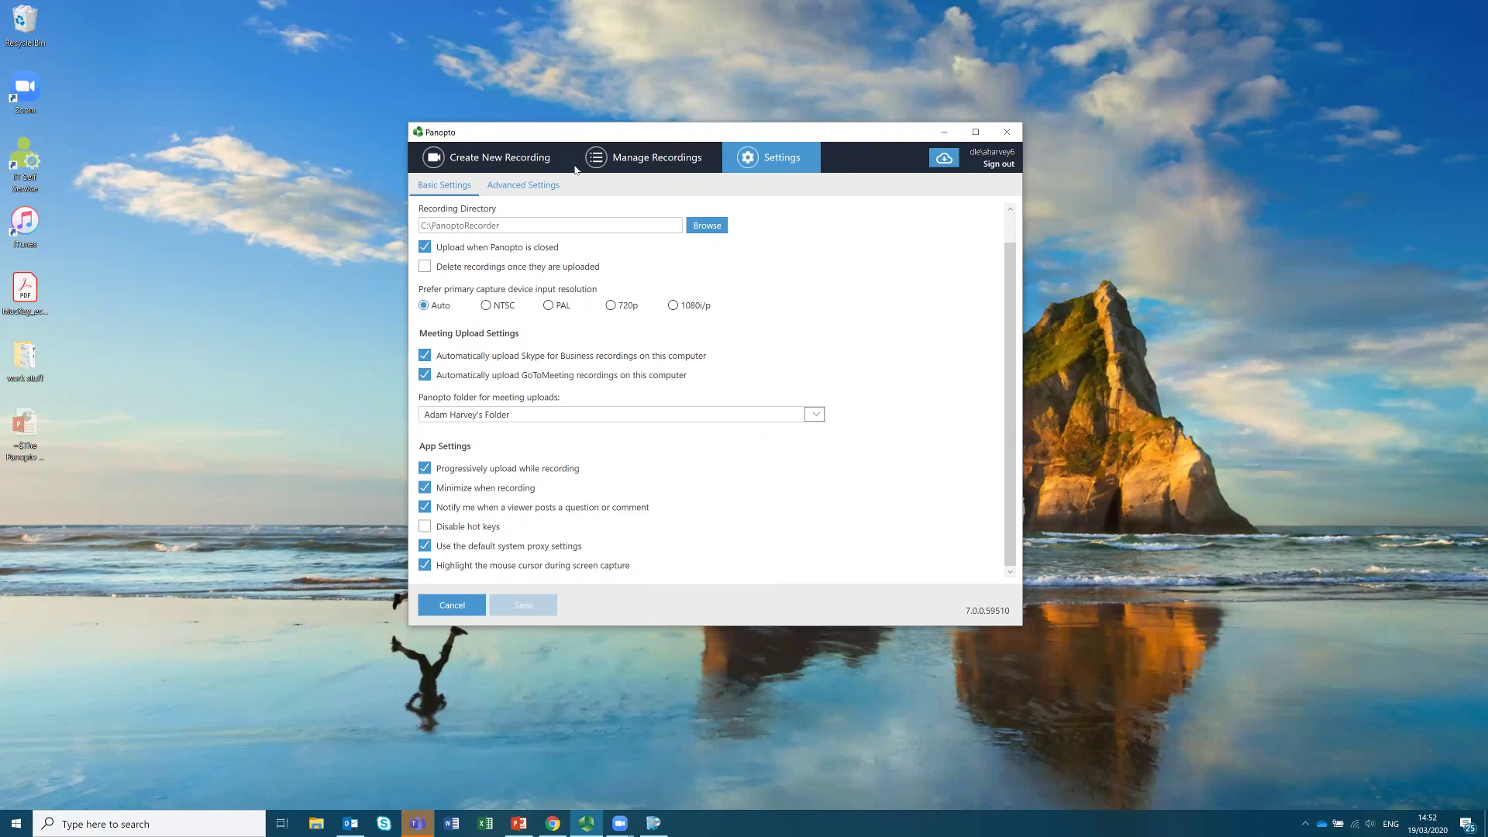
pyautogui.click(513, 191)
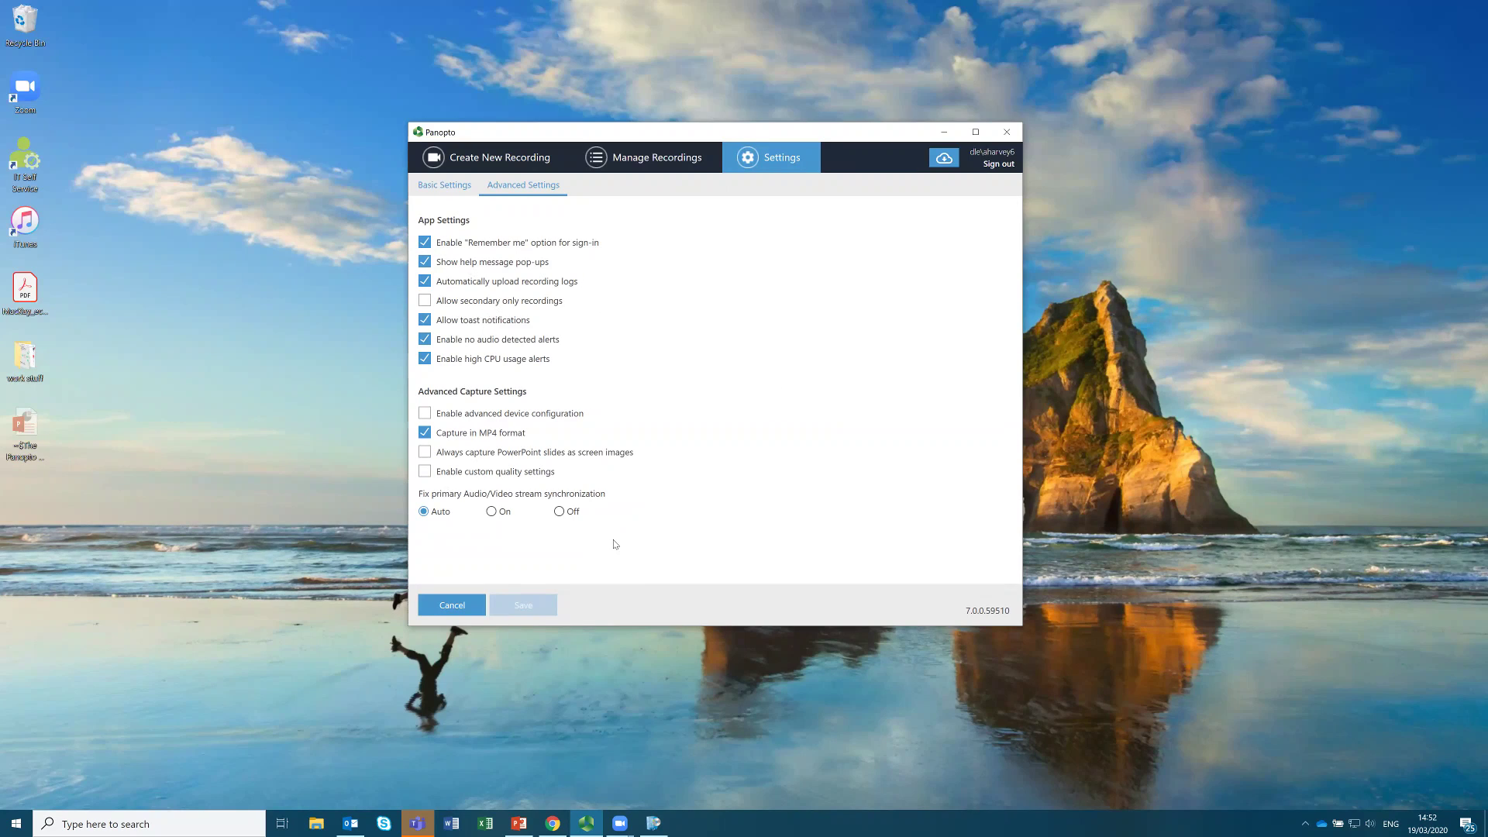
pyautogui.click(530, 159)
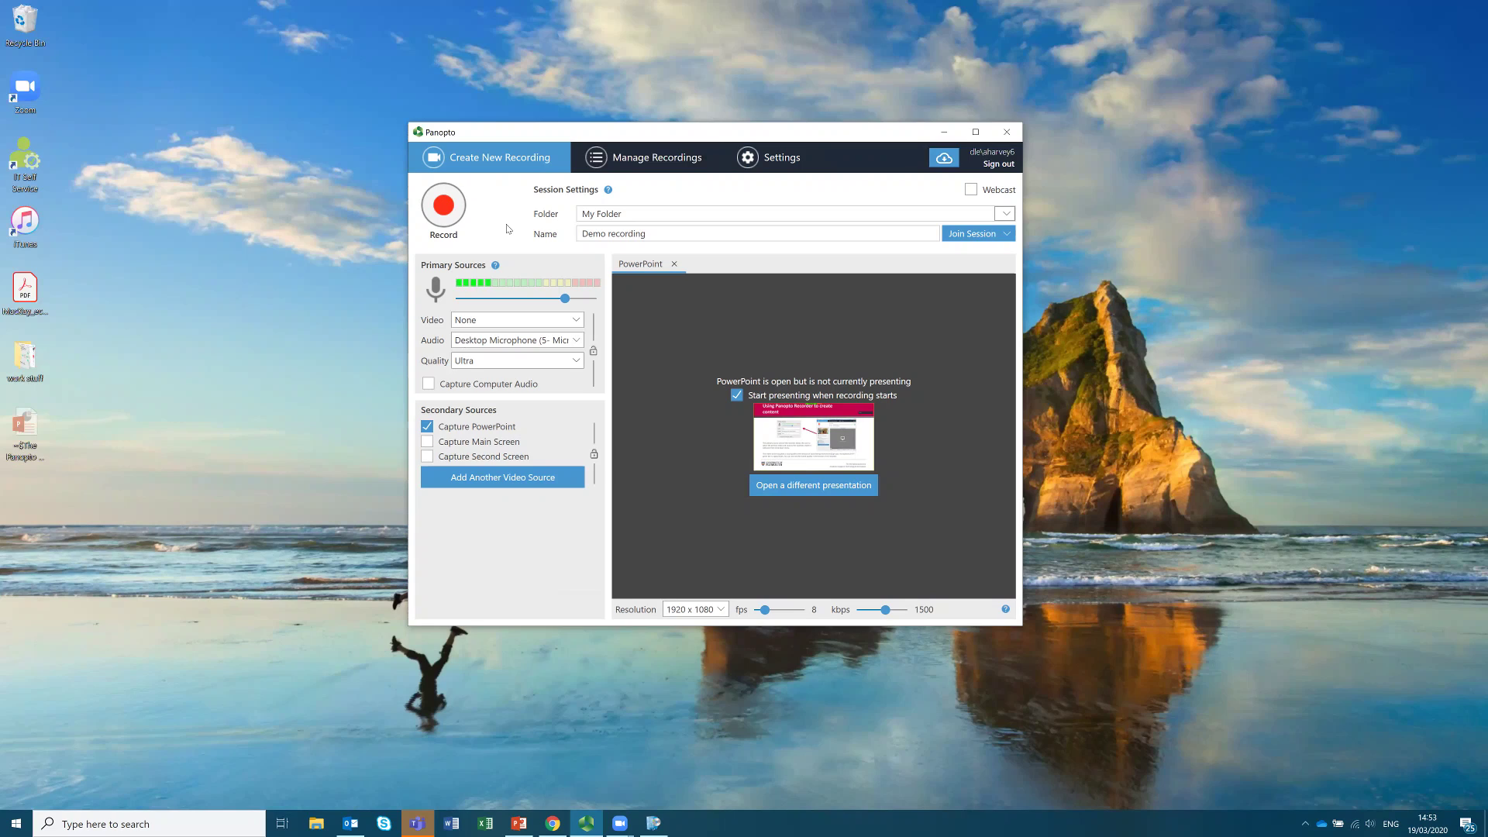
# Start recording the demo session with the PowerPoint presentation.
pyautogui.click(439, 206)
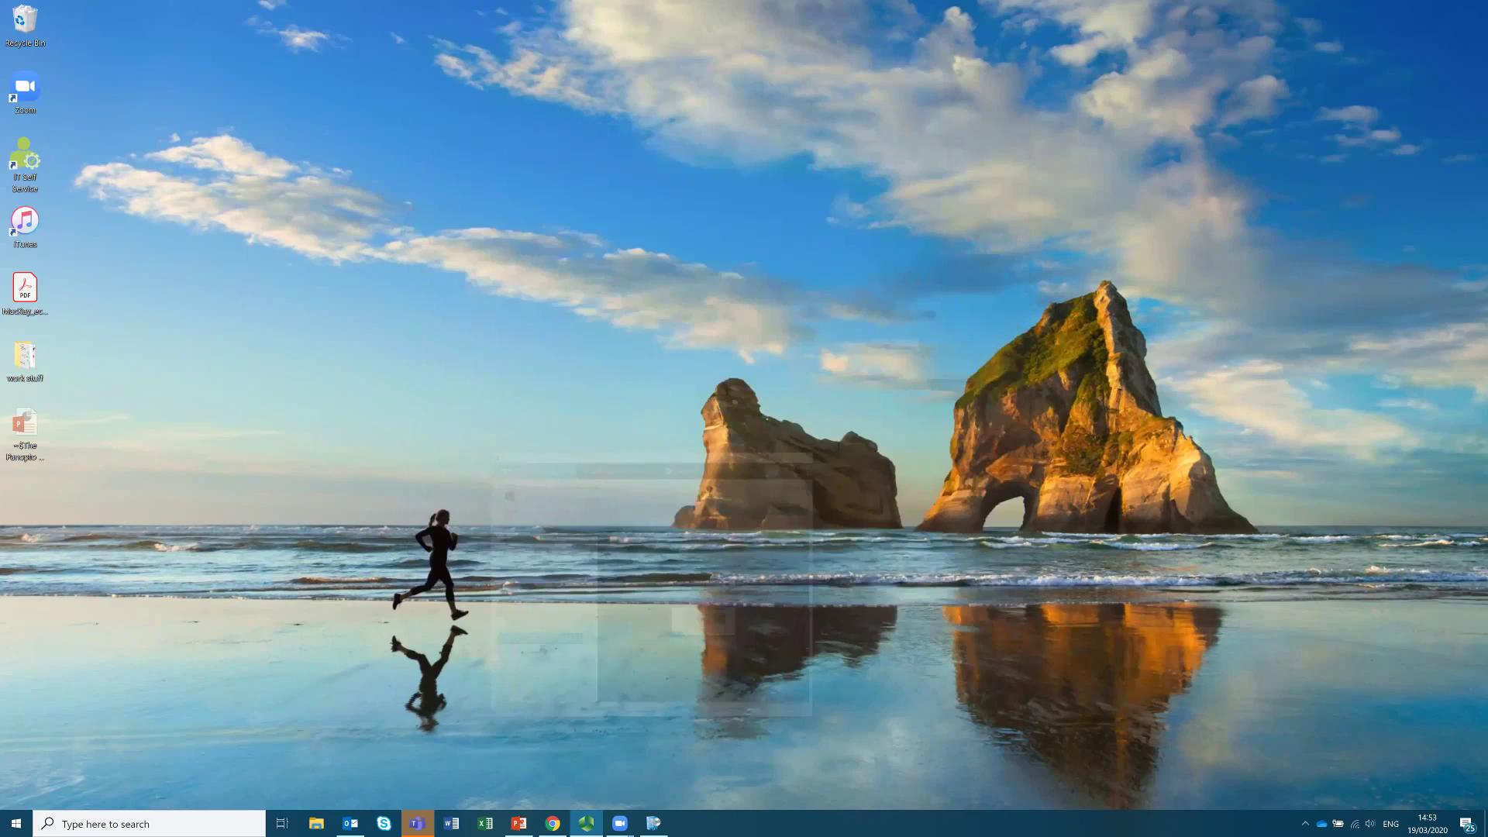